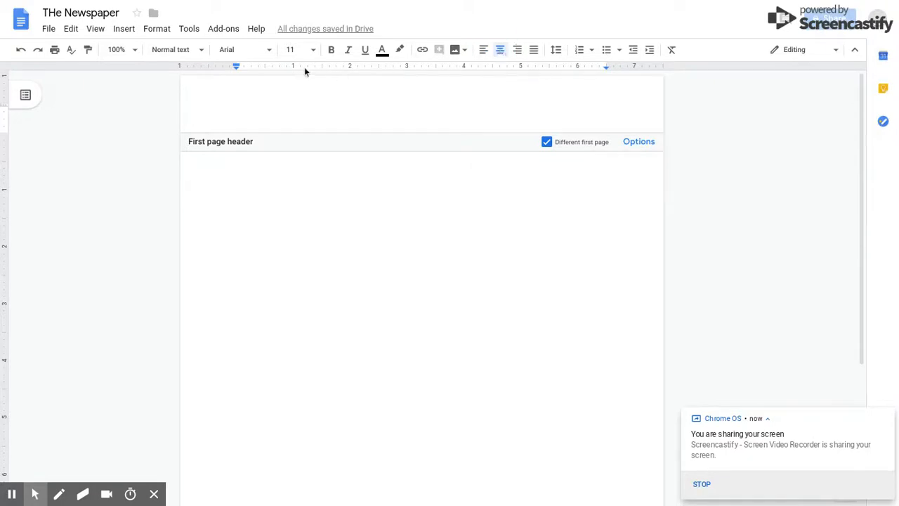
Step: Enter the title "Aploman Times" in the first page header at font size 30
left_click(295, 50)
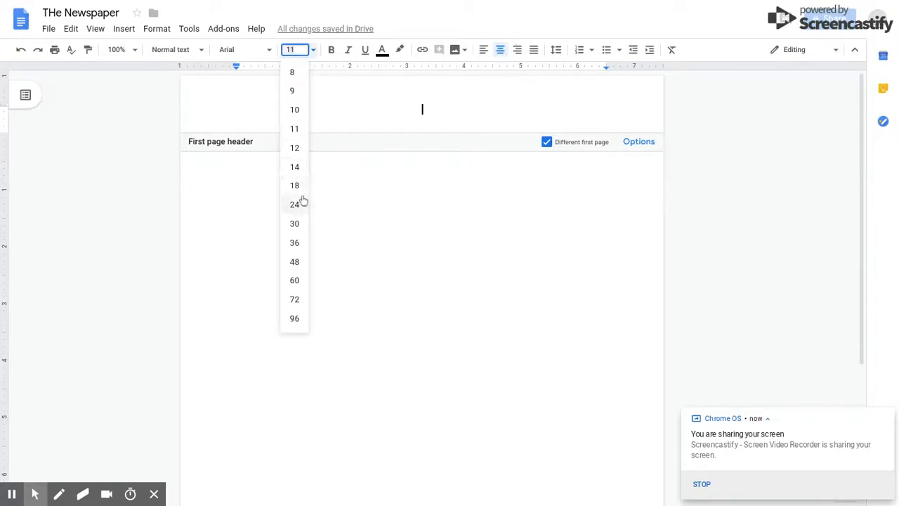
left_click(296, 223)
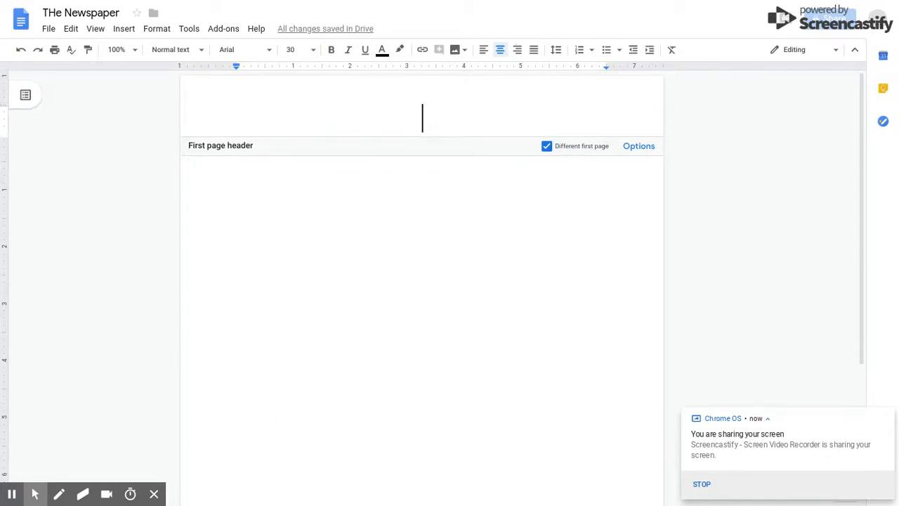
type("Aploman TIme")
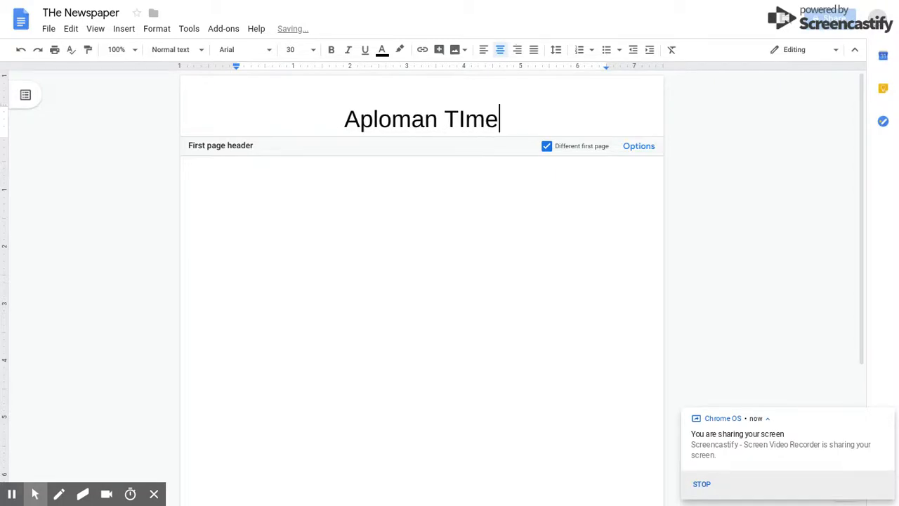
key("BackSpace")
key("BackSpace")
key("BackSpace")
type("imes")
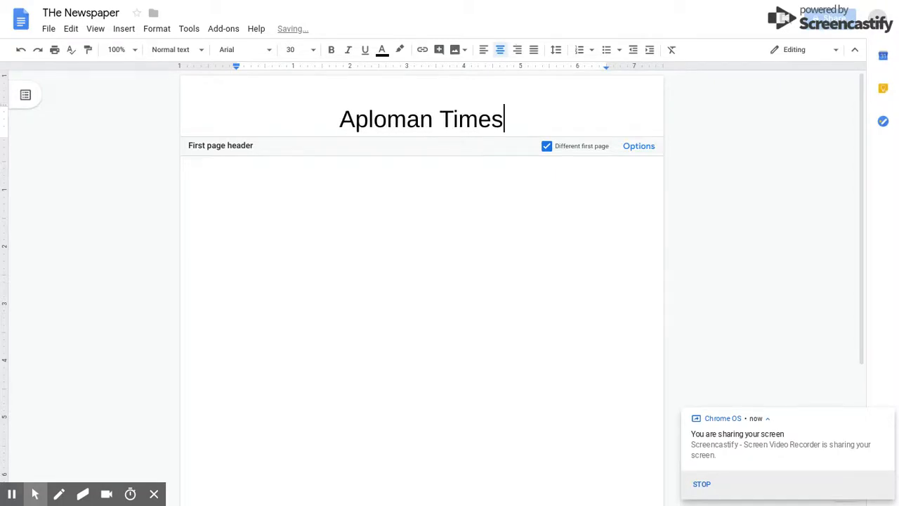
Step: Change the header title's font to Times New Roman
triple_click(517, 124)
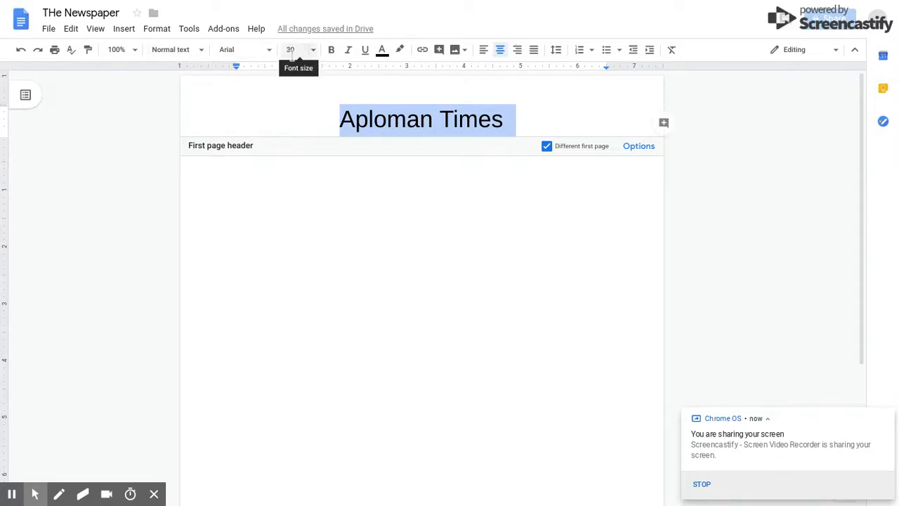
left_click(260, 50)
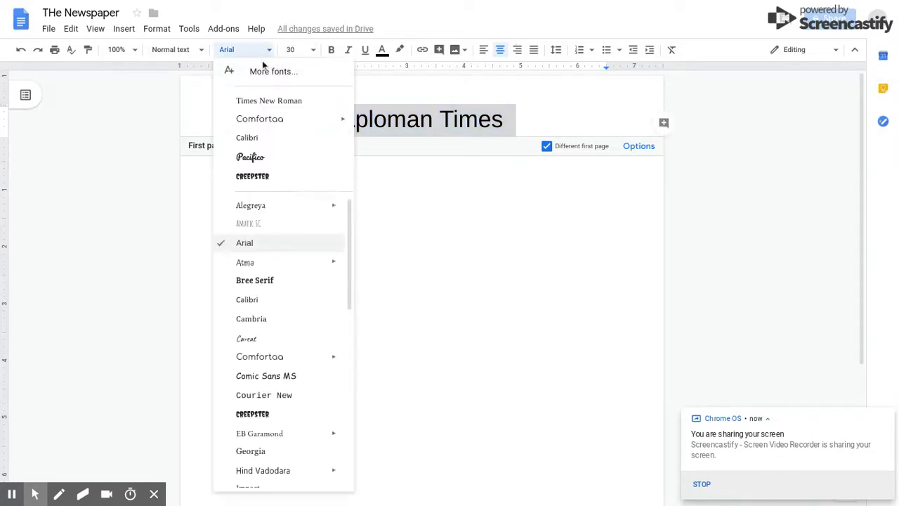
left_click(270, 102)
left_click(531, 125)
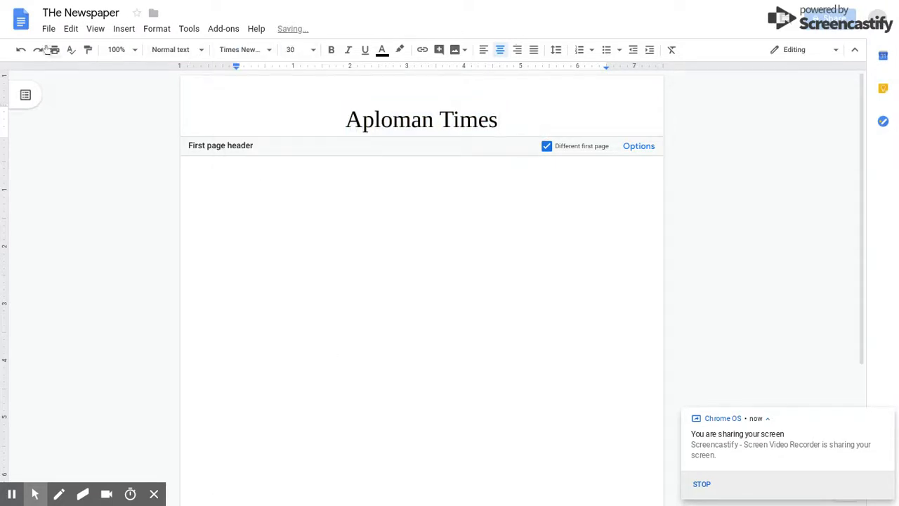
Step: Set the font size after the header title to 8 and insert a horizontal line below the title
left_click(287, 48)
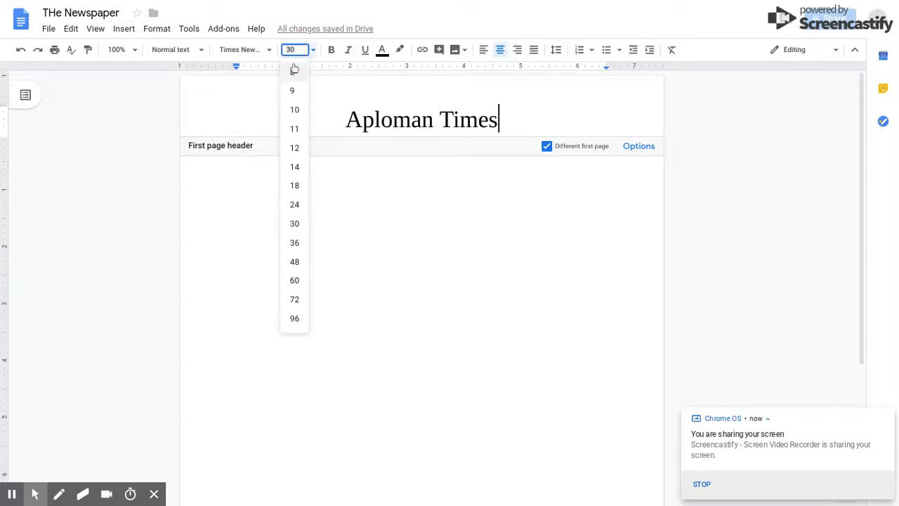
left_click(293, 68)
left_click(105, 28)
left_click(107, 28)
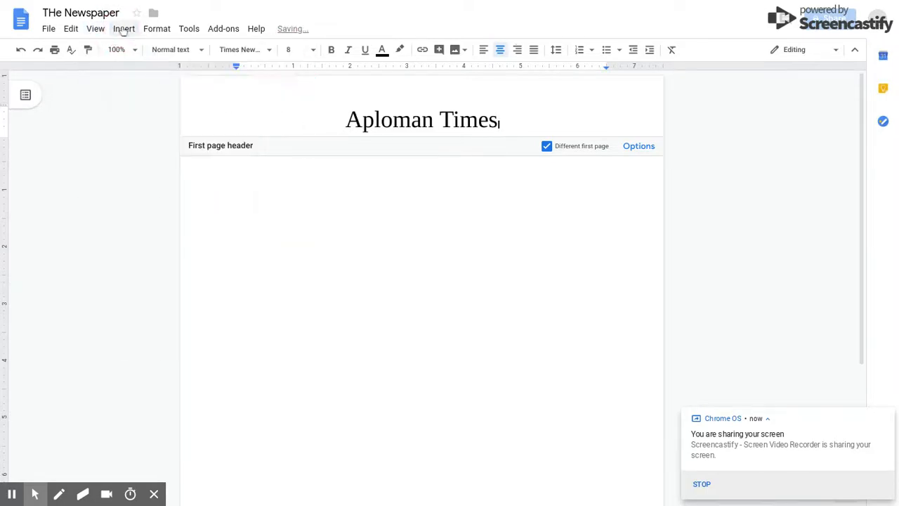
left_click(122, 28)
left_click(155, 127)
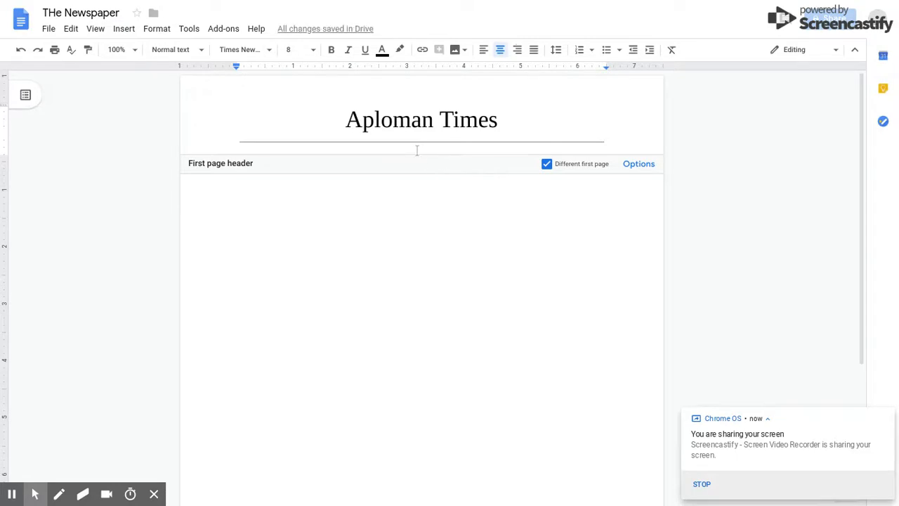
Step: Add a left-aligned line below the rule reading 1/1/1, “Adventureing We do” and Volume 1, Number 1, spaced across the header's width
key("ctrl+shift+l")
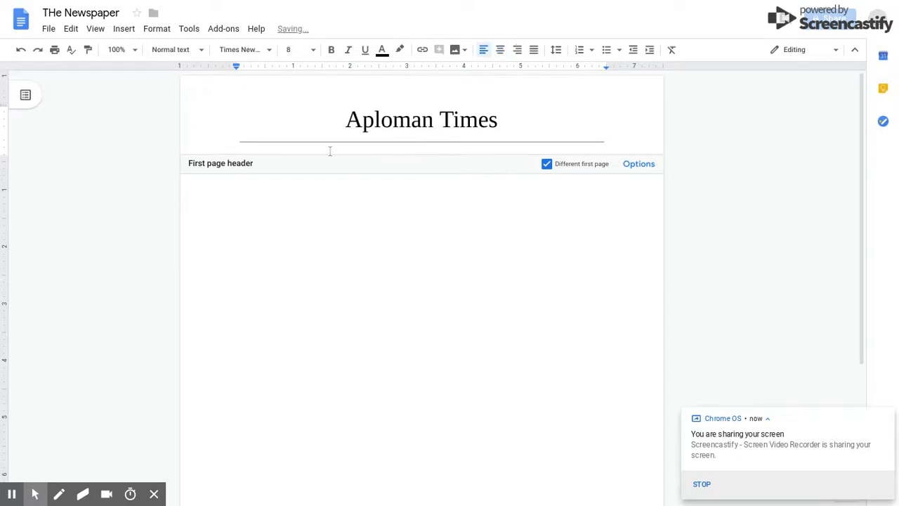
type("1/")
type("We do” Volume 1, Number 1")
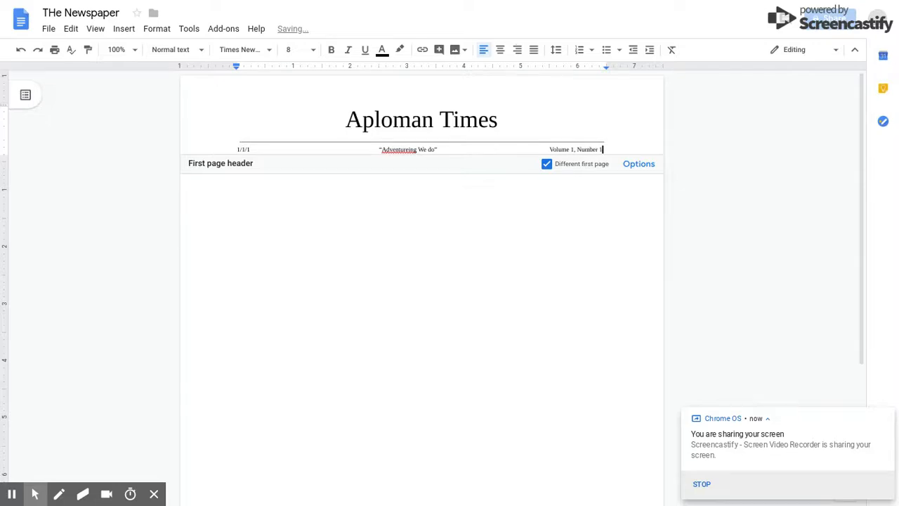
Step: Insert a table with four columns and one row in the document body
left_click(234, 203)
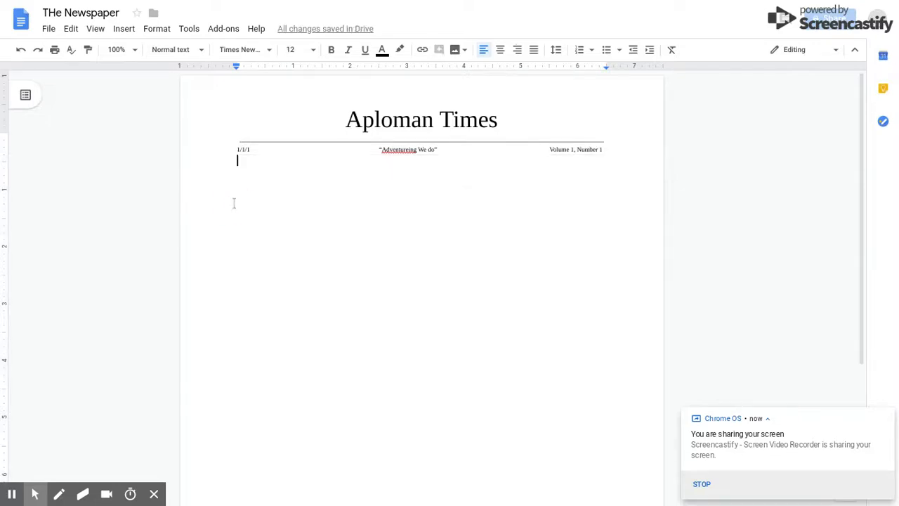
left_click(124, 29)
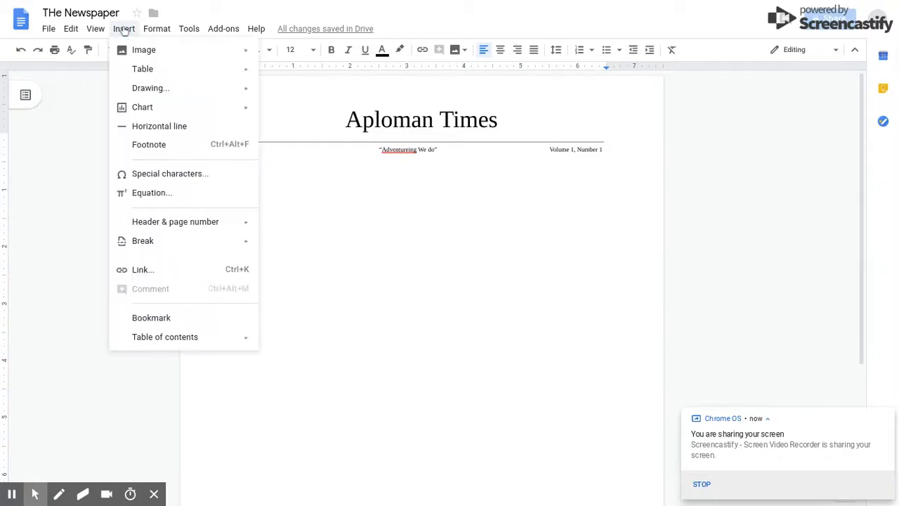
mouse_move(159, 68)
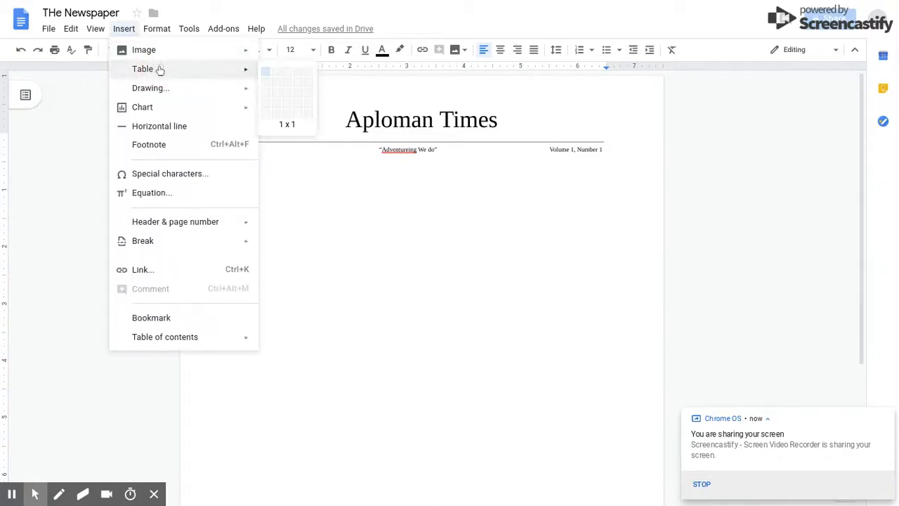
left_click(301, 76)
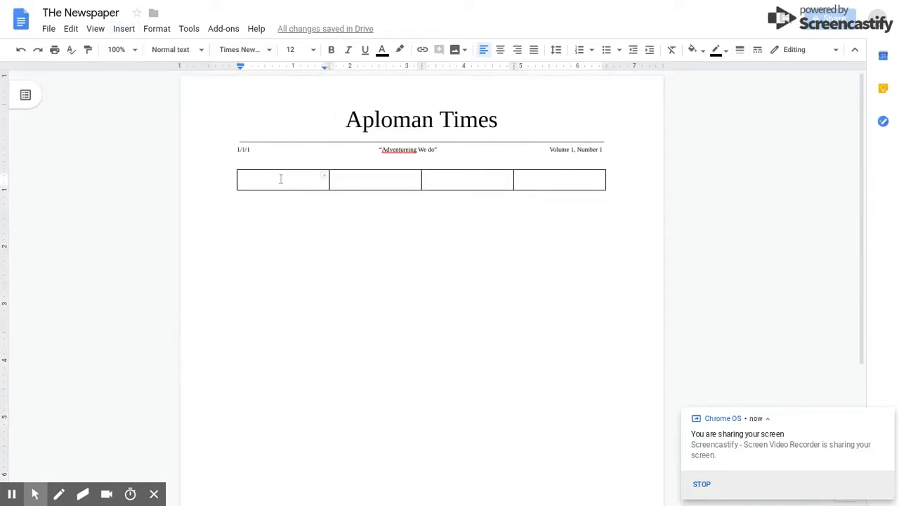
key("ctrl+b")
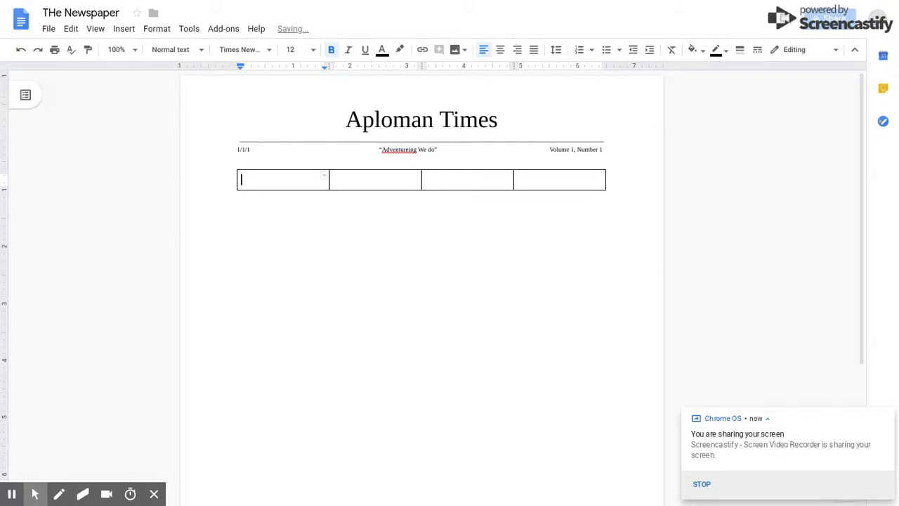
type("Aploman TImes")
key("BackSpace")
key("BackSpace")
key("BackSpace")
type("imes Launches")
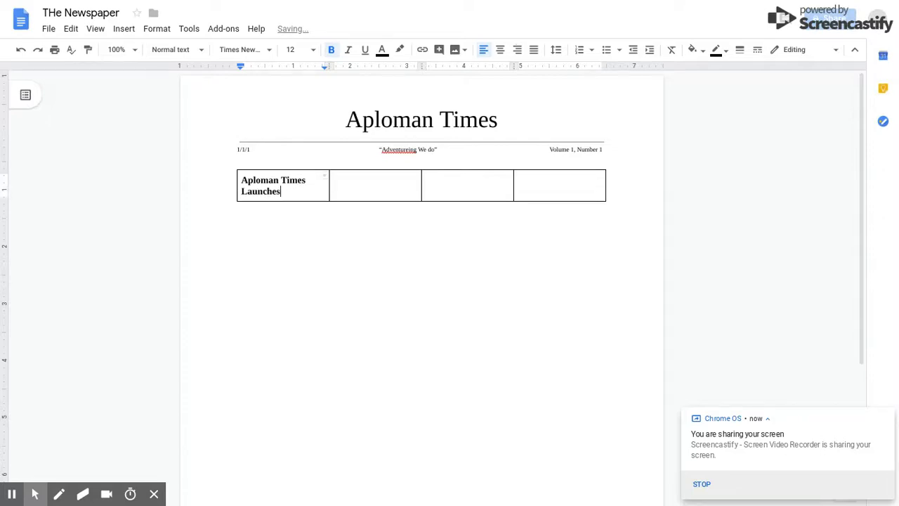
key("ctrl+a")
left_click(301, 195)
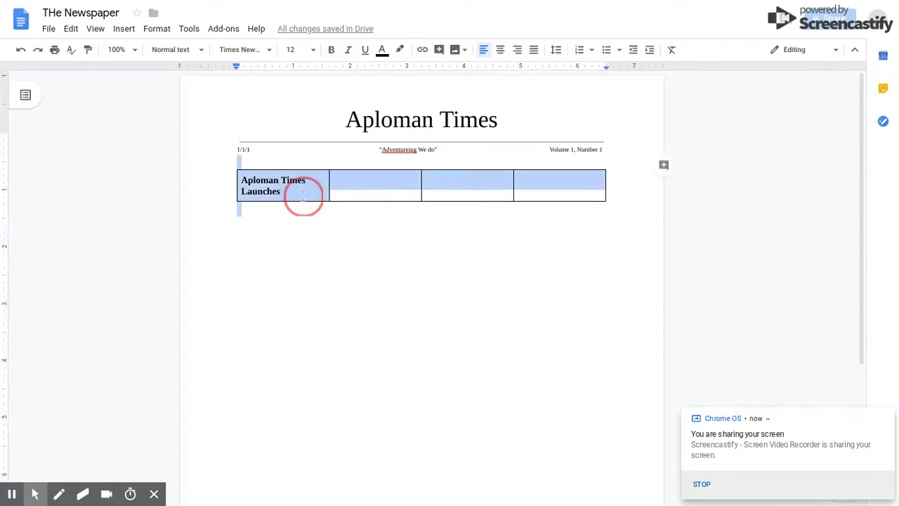
left_click_drag(281, 192, 235, 184)
key("BackSpace")
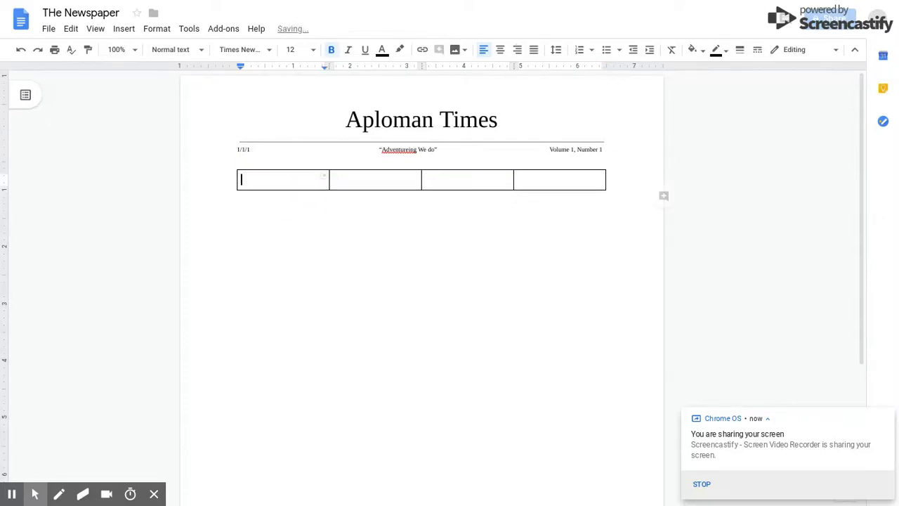
Step: Add a blank line above the table and set its text to bold at font size 18
left_click(238, 163)
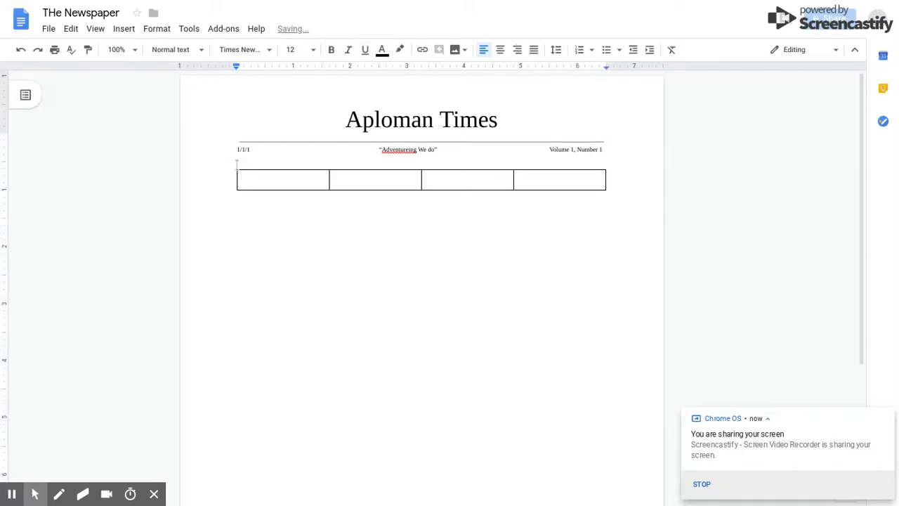
key("Return")
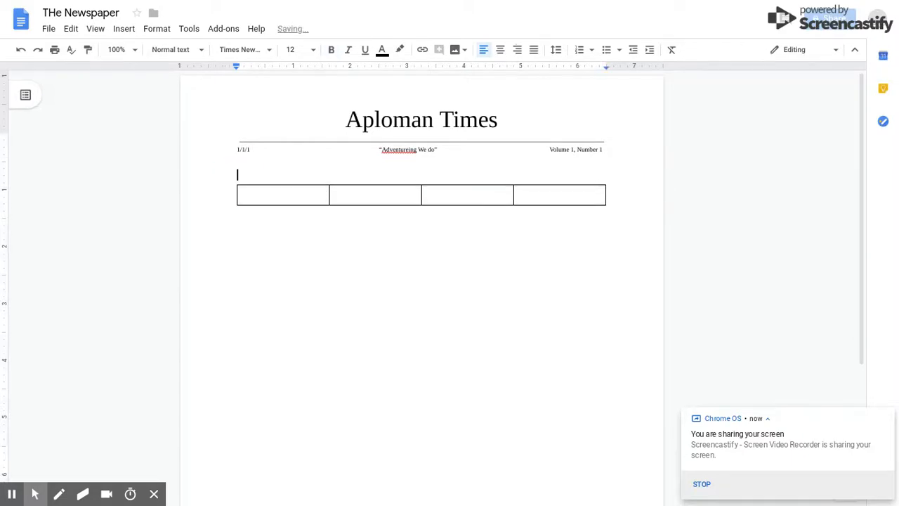
left_click(295, 49)
left_click(295, 223)
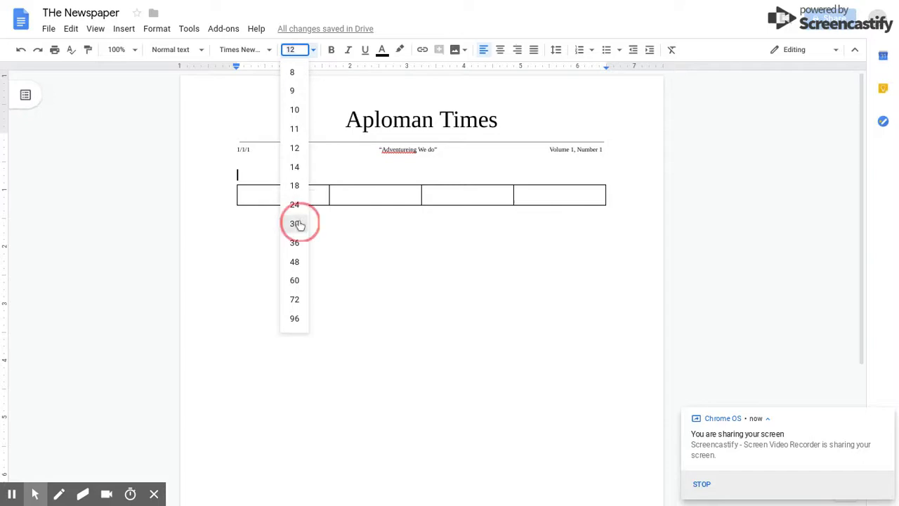
left_click(298, 50)
left_click(299, 185)
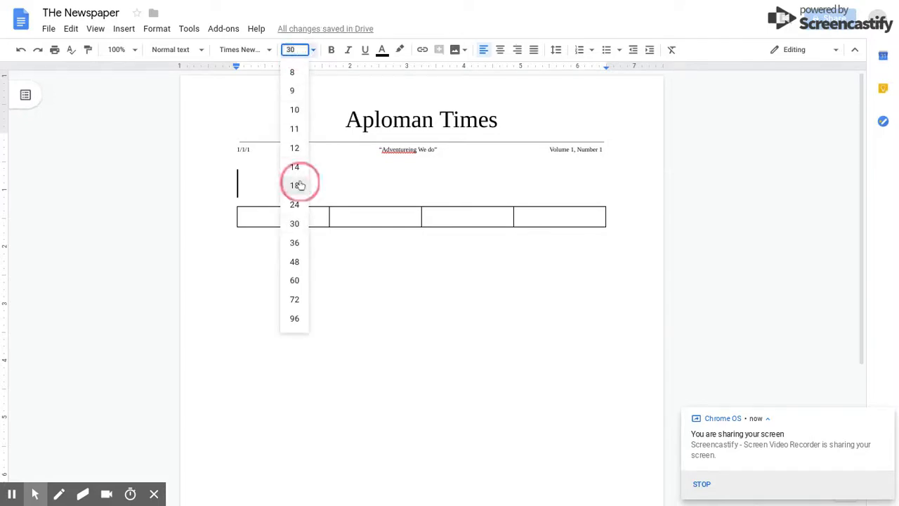
key("ctrl+b")
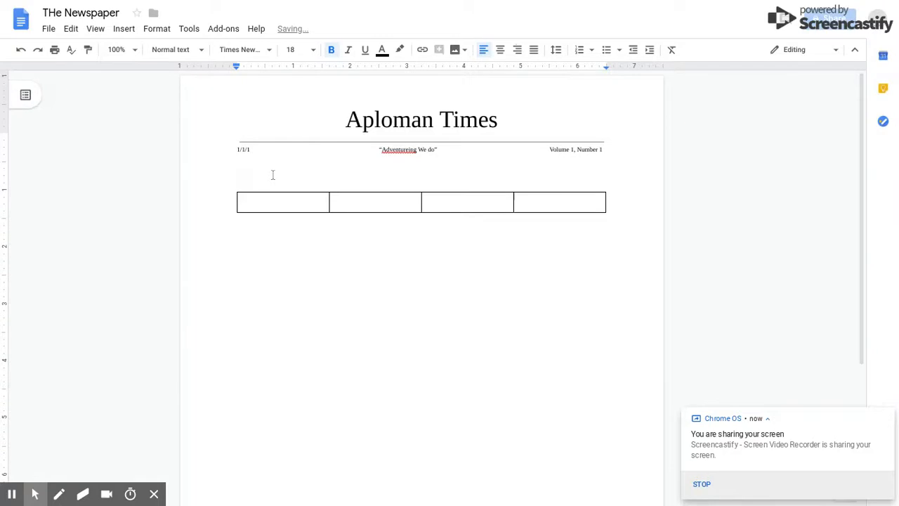
Step: Write the headline "Aploman Times Launches" above the table in dark red text
left_click(385, 52)
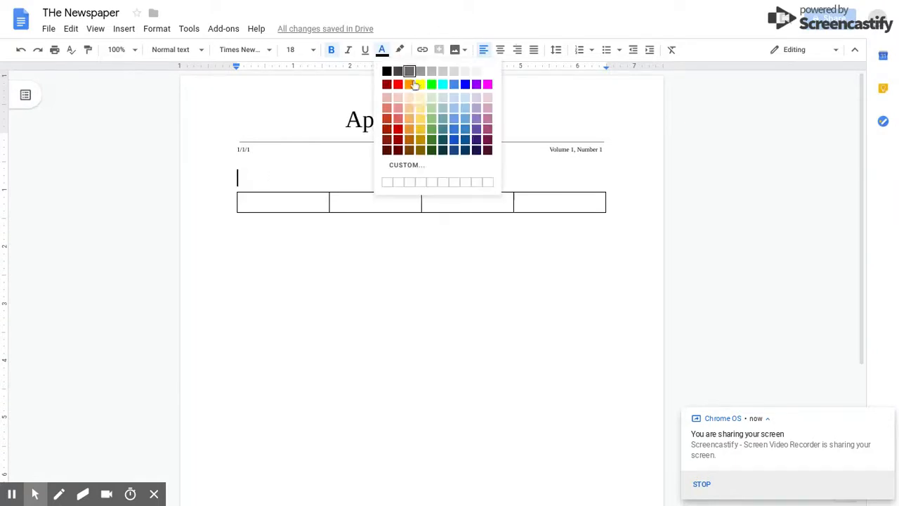
left_click(386, 85)
type("Aploman Ti")
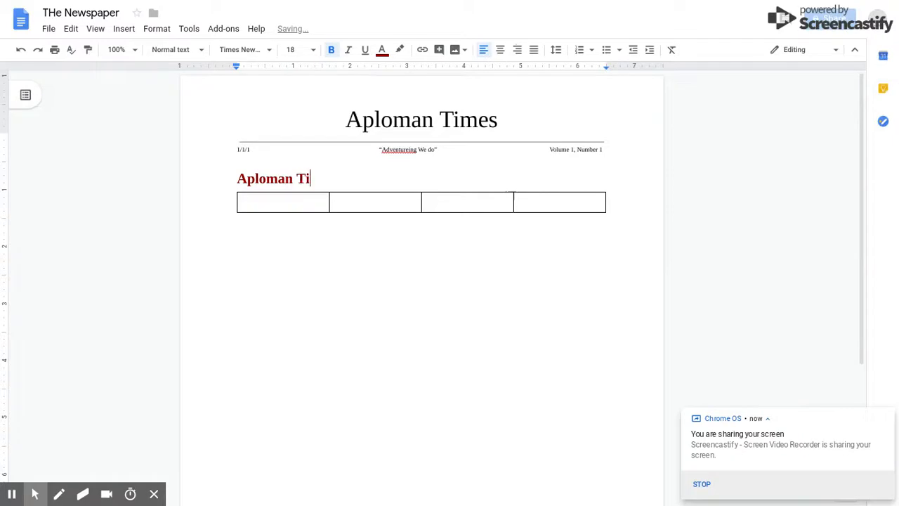
type("mes Launches")
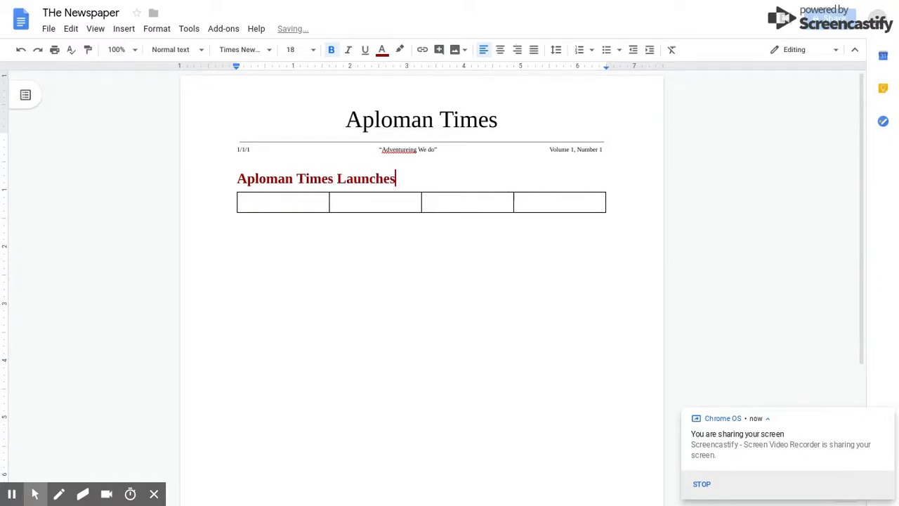
Step: Change the font of the "Aploman Times Launches" headline to Ultra
left_click_drag(413, 176, 215, 176)
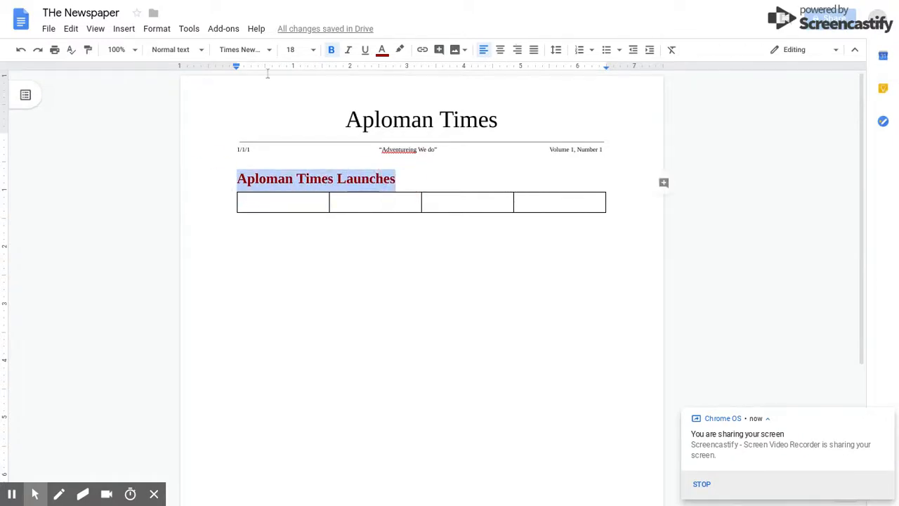
left_click(246, 49)
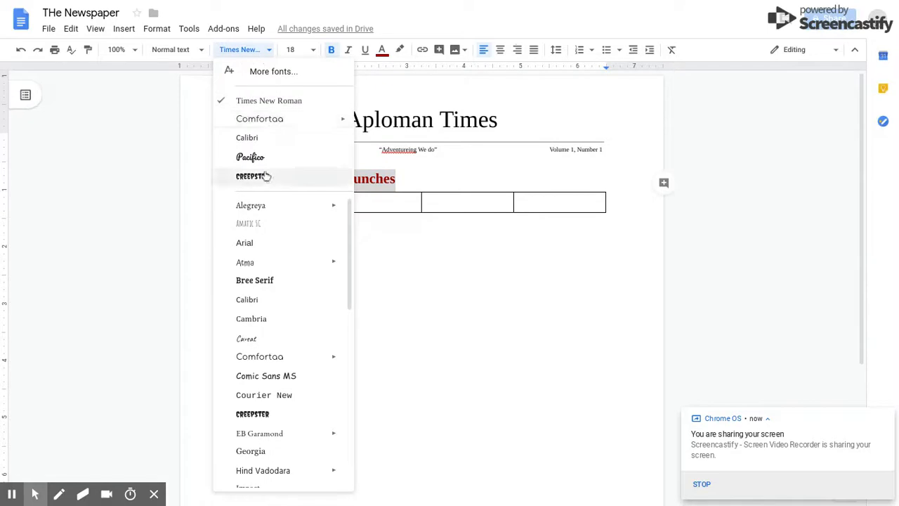
scroll(266, 264, "down", 5)
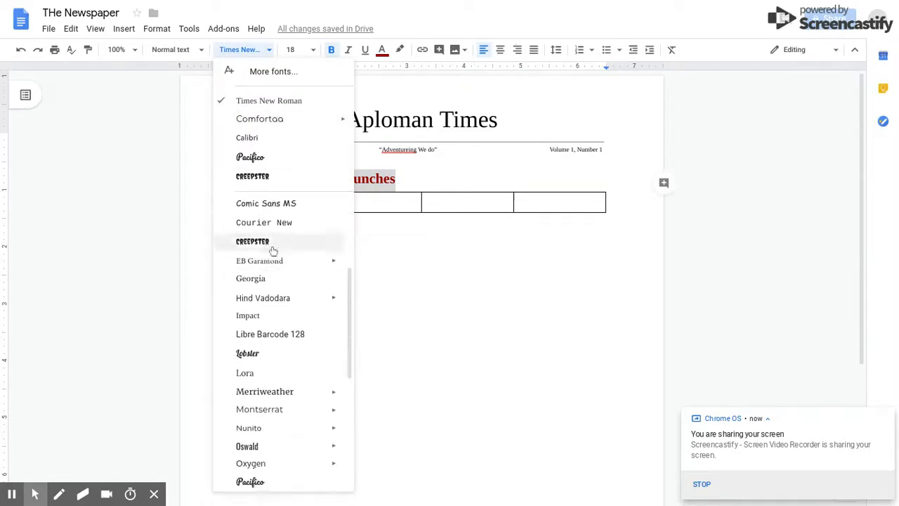
scroll(273, 251, "down", 1)
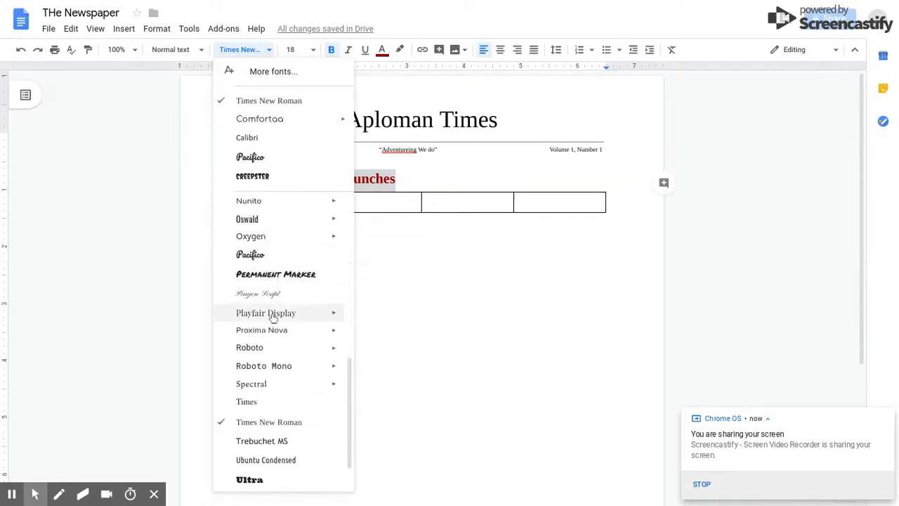
scroll(273, 316, "down", 1)
left_click(265, 440)
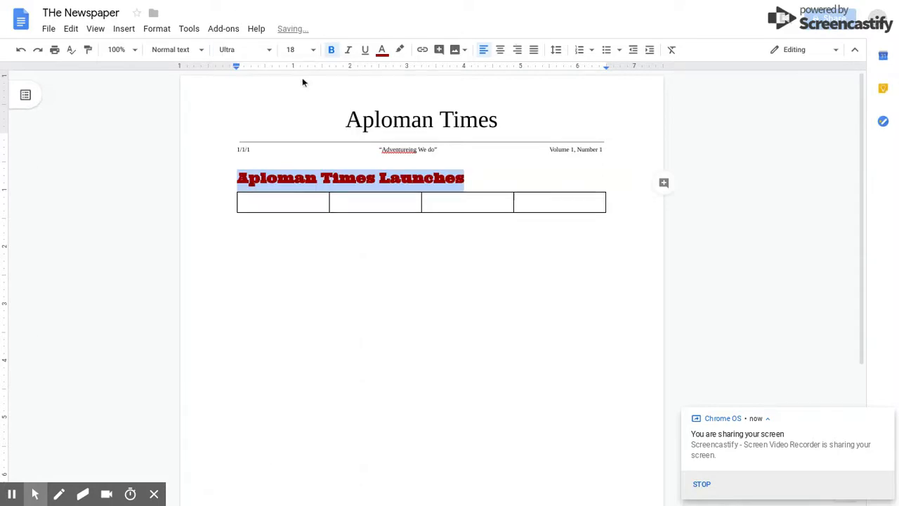
Step: Turn off bold in the table's first cell and paste the copied placeholder article text into it
left_click(290, 208)
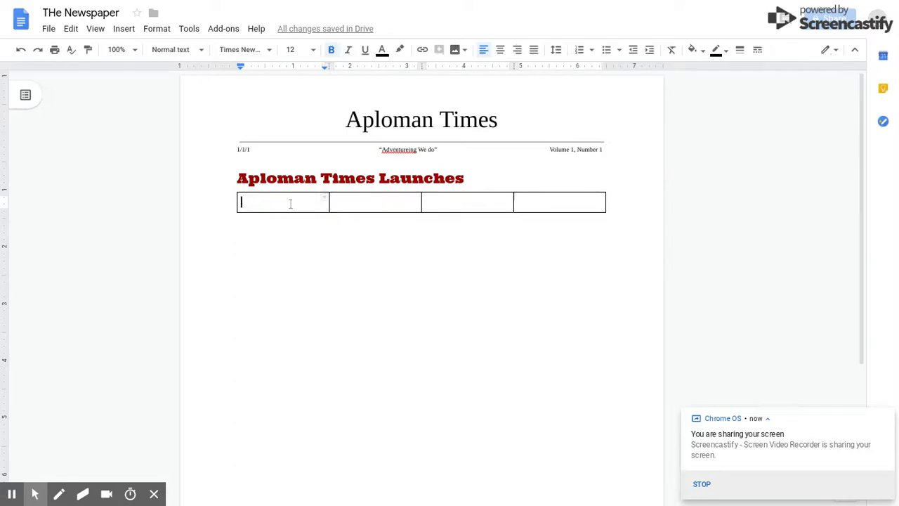
key("ctrl+b")
key("ctrl+i")
key("ctrl+i")
key("ctrl+v")
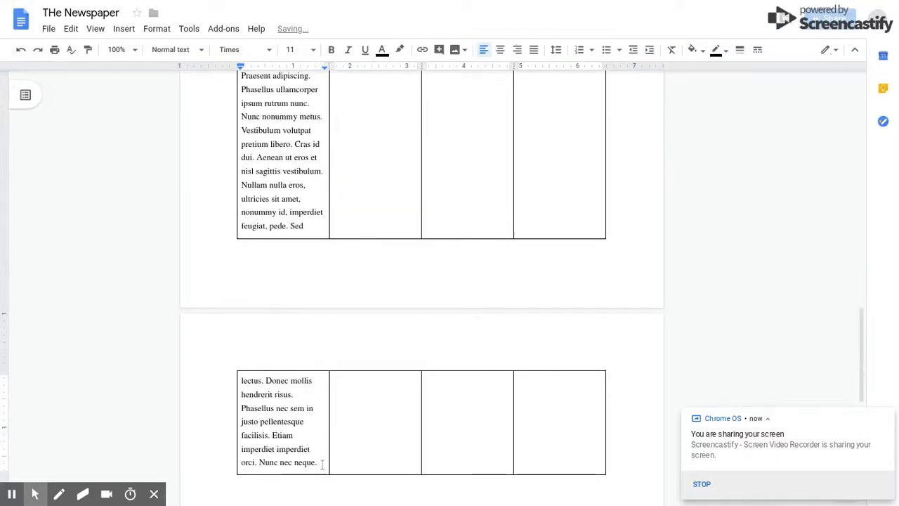
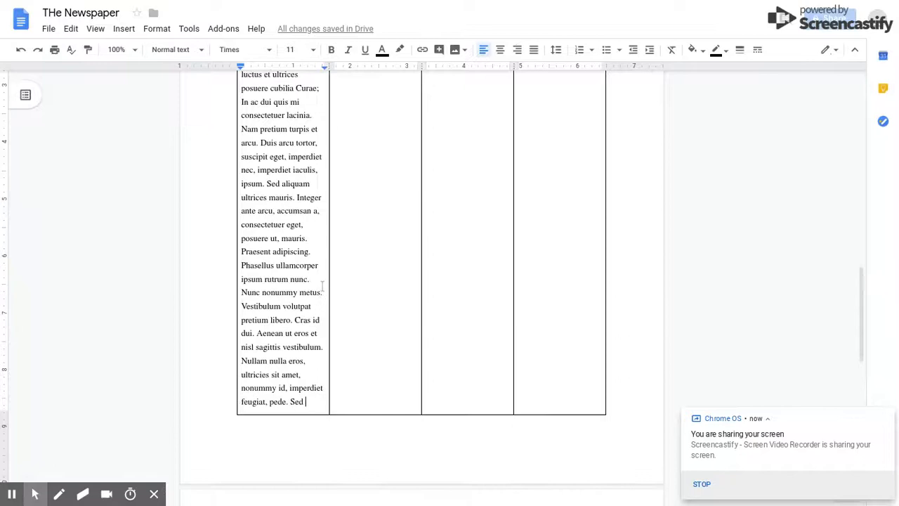
Step: Cut the overflowing article text from the first table column and paste it into the second column
left_click_drag(308, 342, 240, 100)
key("BackSpace")
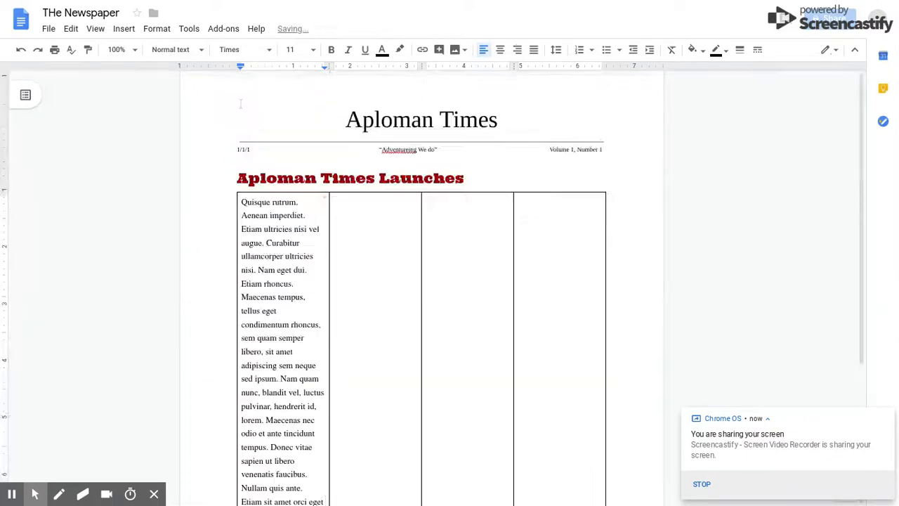
left_click(348, 204)
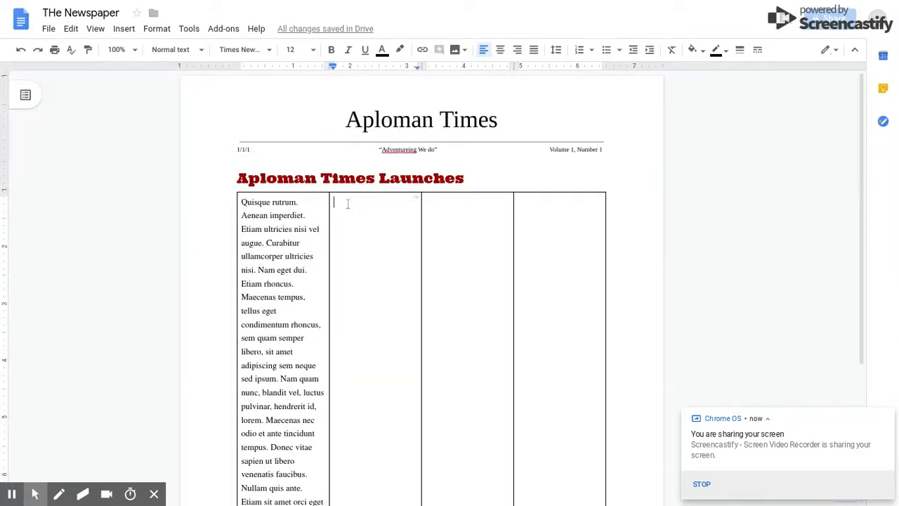
key("ctrl+v")
scroll(447, 426, "down", 2)
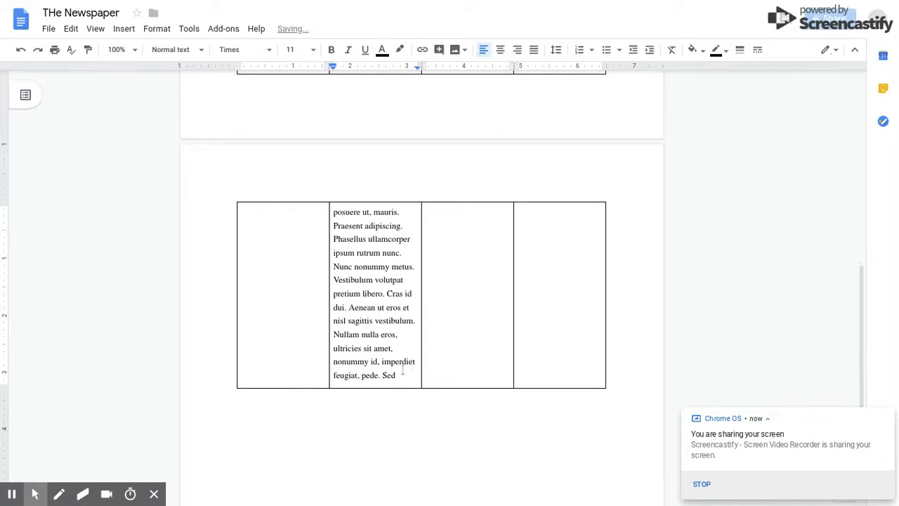
Step: Cut the excess text from the end of the second column and paste it into the third column
left_click_drag(401, 375, 330, 167)
key("BackSpace")
scroll(335, 168, "up", 3)
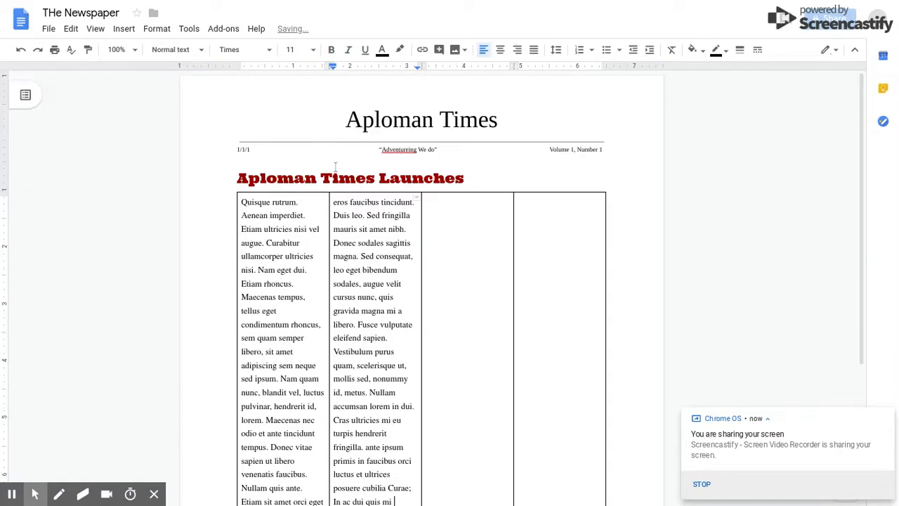
left_click(471, 213)
key("ctrl+v")
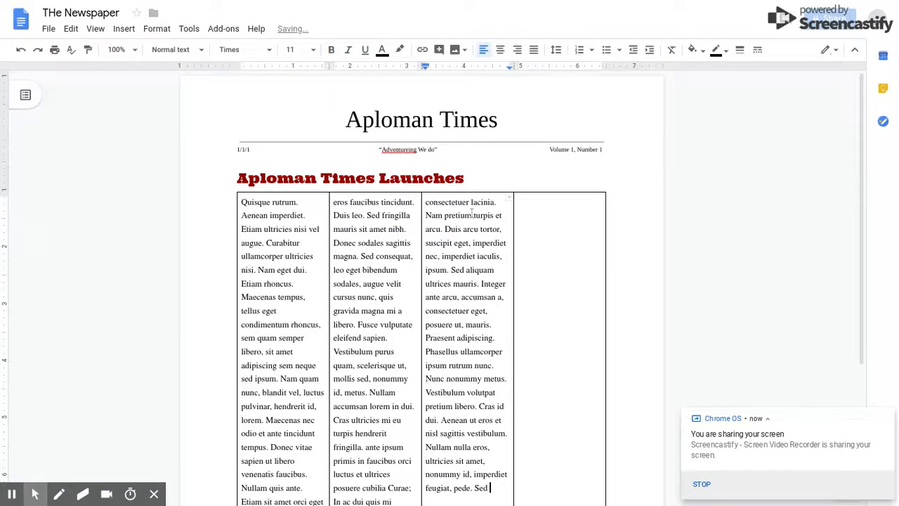
scroll(471, 213, "down", 3)
scroll(486, 294, "up", 5)
Step: Fill the fourth column with the same placeholder text as the third column, starting "consectetuer lacinia."
left_click(564, 277)
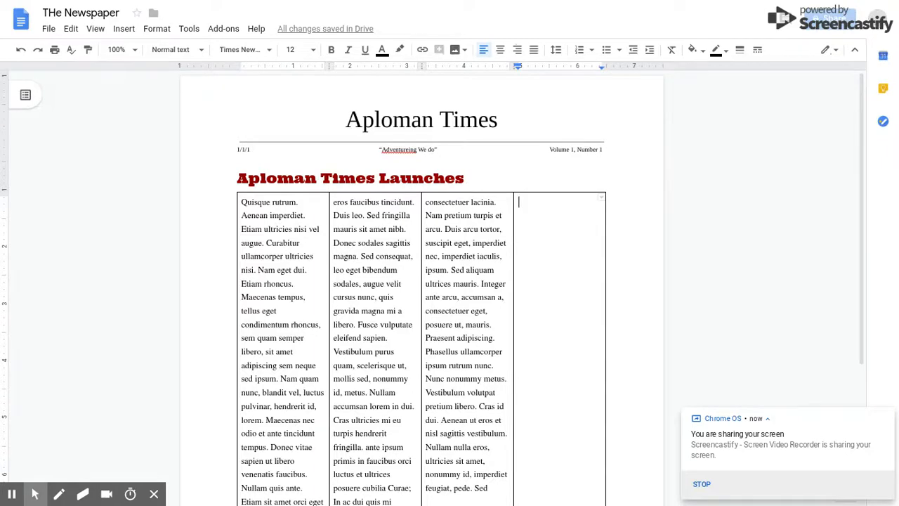
type("consectetuer lacinia. Nam pretium turpis et arcu. Duis arcu tortor, suscipit eget, imperdiet nec, imperdiet iaculis, ipsum. Sed aliquam ultrices mauris. Integer ante arcu, accumsan a, consectetuer eget, posuere ut, mauris. Praesent adipiscing. Phasellus ullamcorper ipsum rutrum nunc. Nunc nonummy metus. Vestibulum volutpat pretium libero. Cras id dui. Aenean ut eros et nisl sagittis vestibulum. Nullam nulla eros, ultricies sit amet, nonummy id, imperdiet feugiat, pede. Sed")
scroll(421, 281, "down", 3)
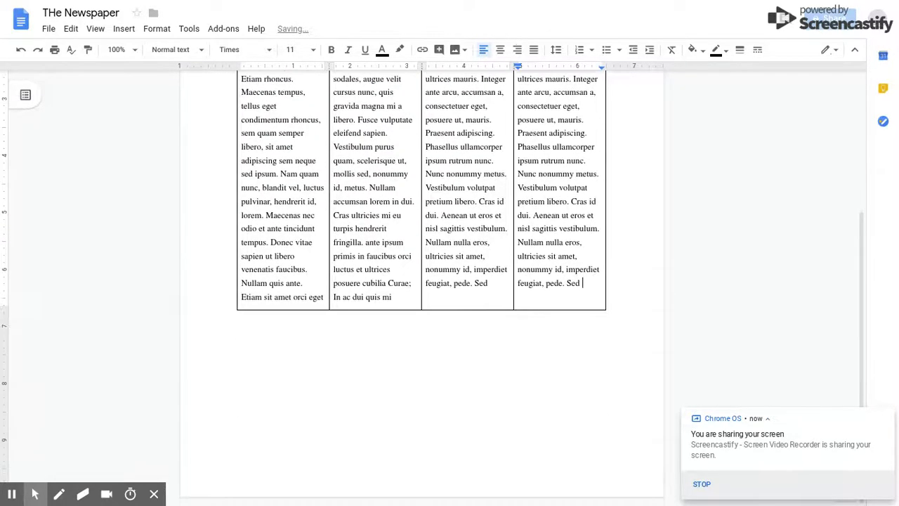
scroll(260, 169, "up", 3)
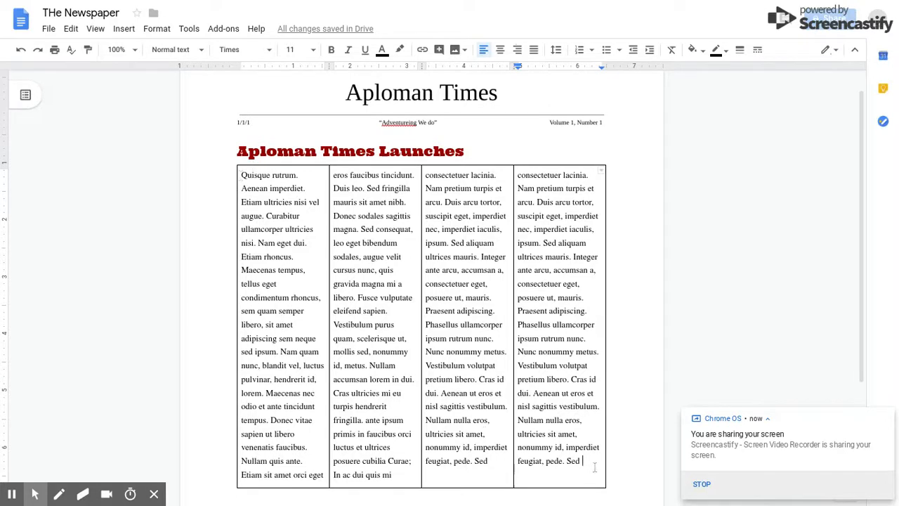
Step: Add the author's byline in italics after a tilde, on a new line below the fourth column's text
key("Return")
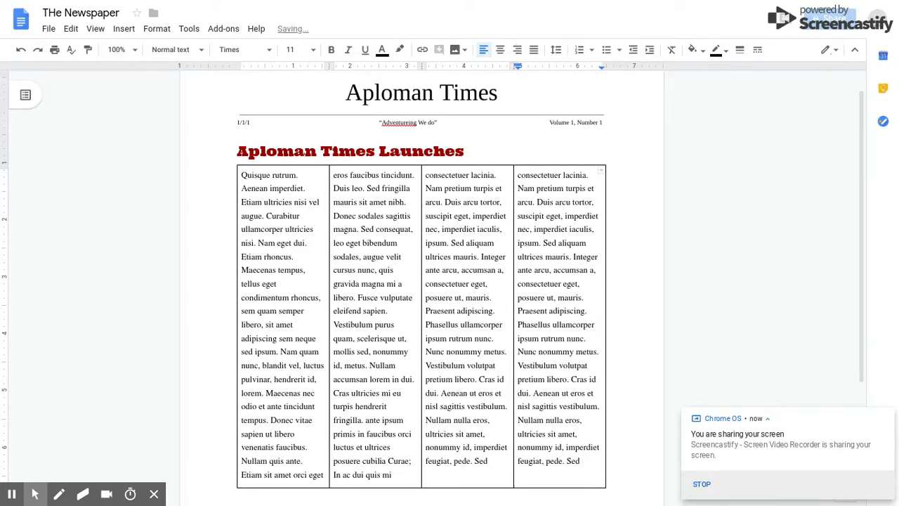
type("-")
key("BackSpace")
type("~")
key("ctrl+i")
type("Aploman, ")
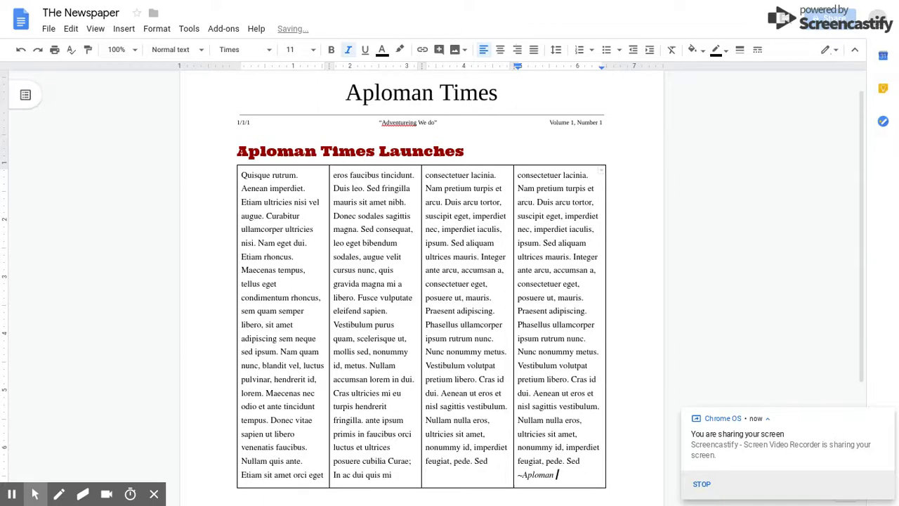
type("F.P.")
left_click(461, 406)
scroll(461, 407, "down", 1)
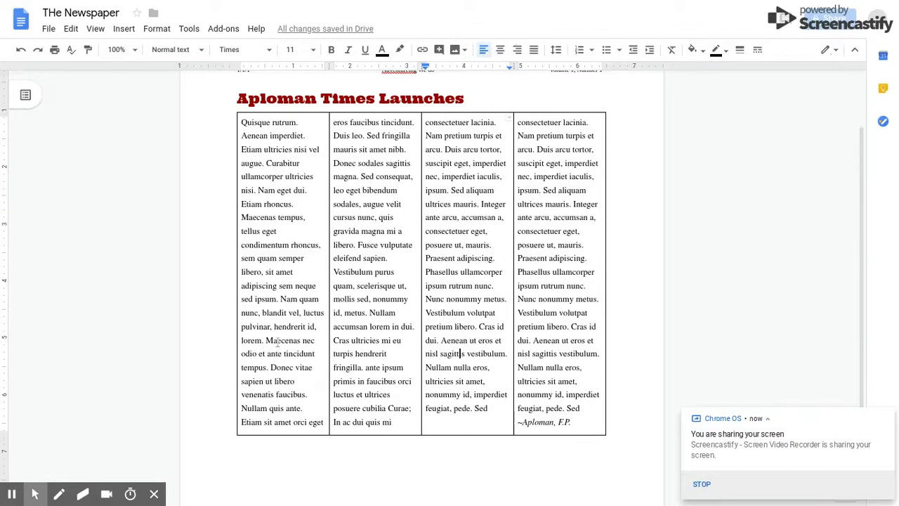
Step: Hide the borders of the four-column article table by setting the table border width to 0 pt
left_click_drag(276, 233, 531, 274)
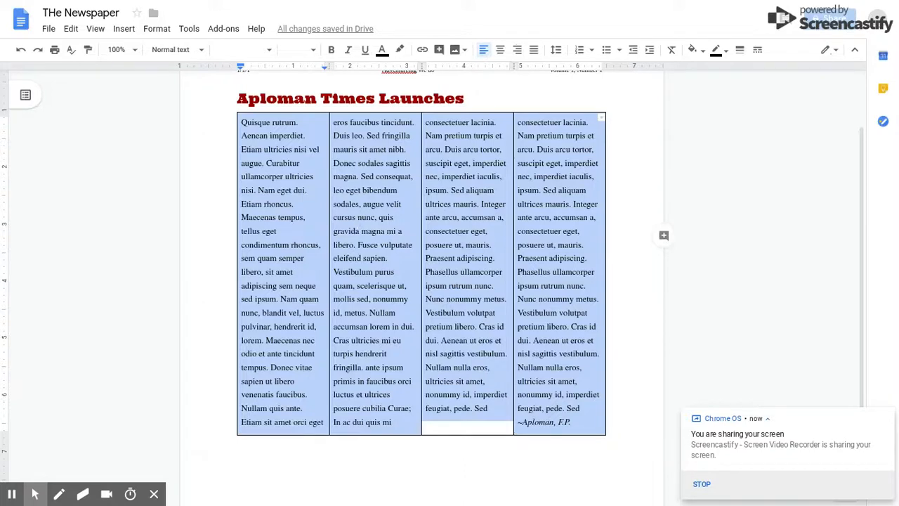
right_click(359, 218)
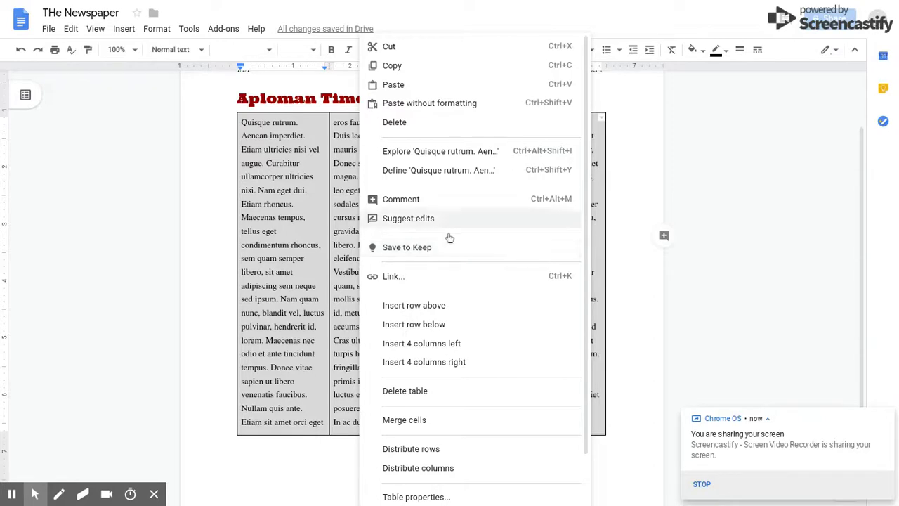
scroll(469, 283, "down", 1)
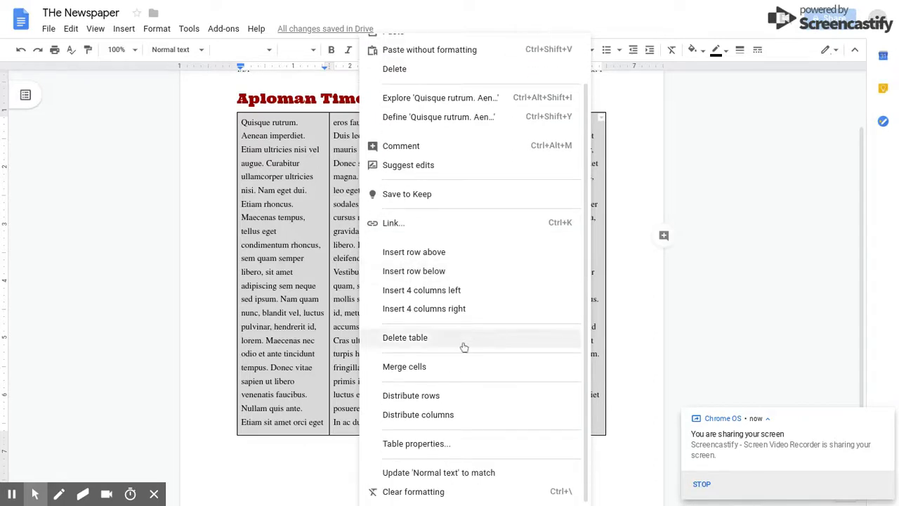
left_click(435, 452)
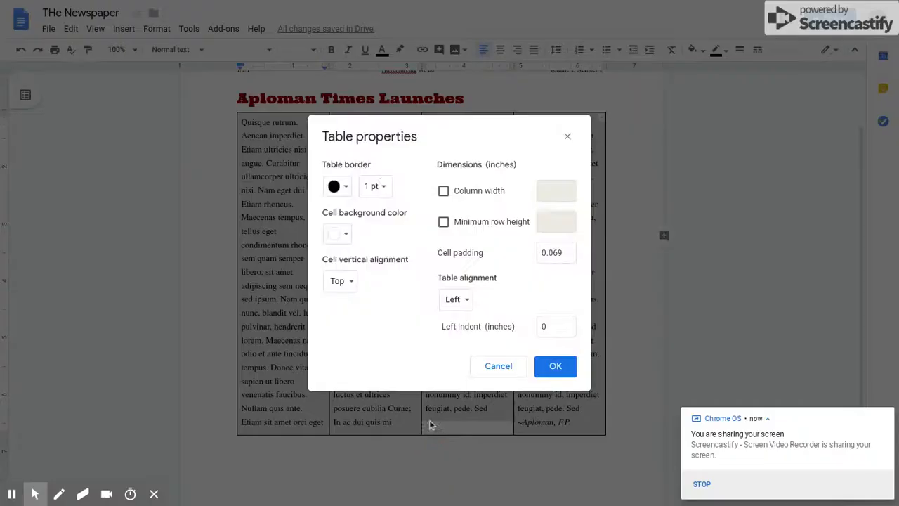
left_click(372, 186)
left_click(384, 210)
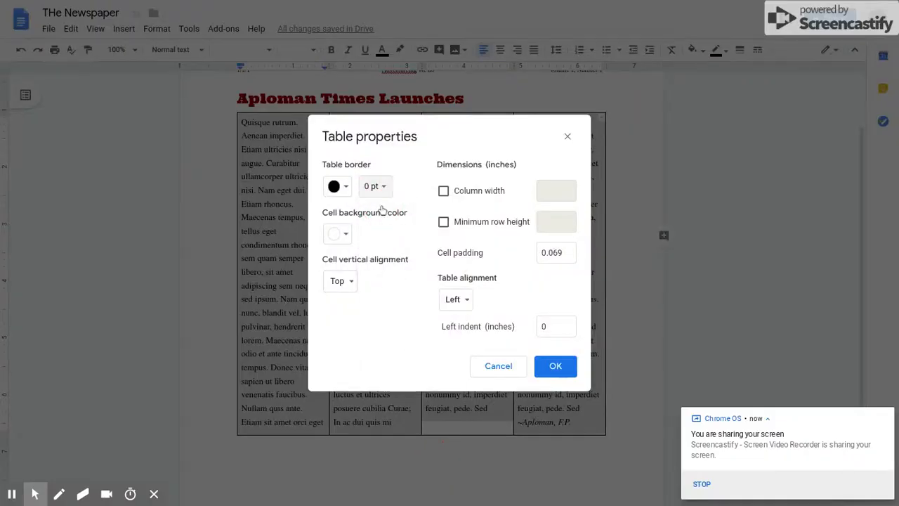
left_click(553, 367)
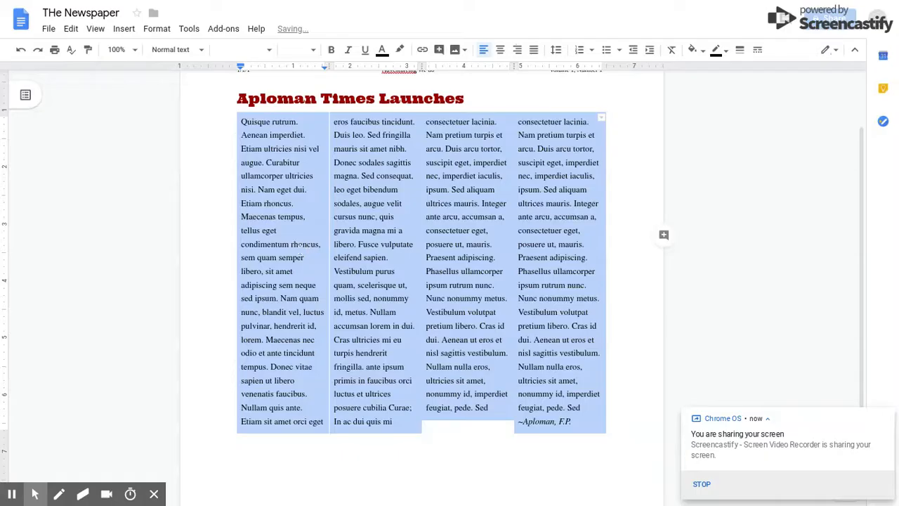
left_click(299, 250)
scroll(299, 249, "up", 2)
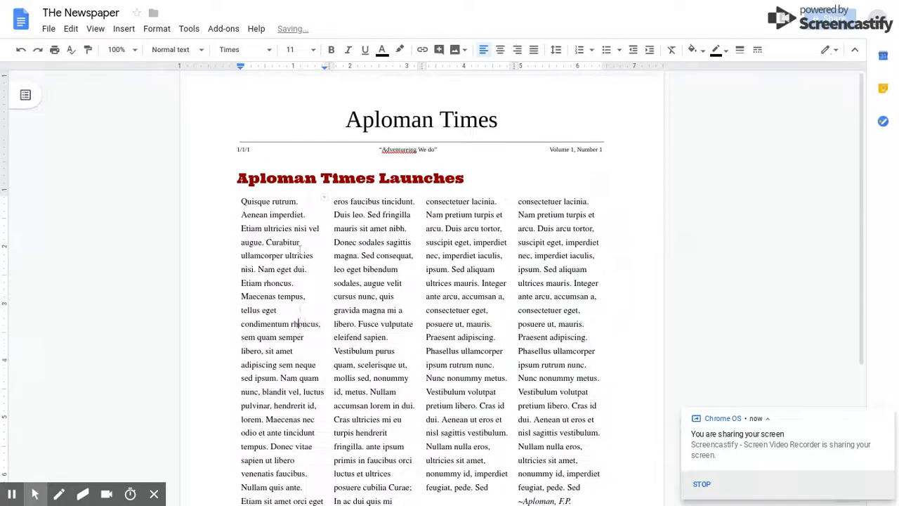
Step: Set the page color to light gray in the page setup, keeping the Letter (8.5" x 11") paper size
left_click(49, 30)
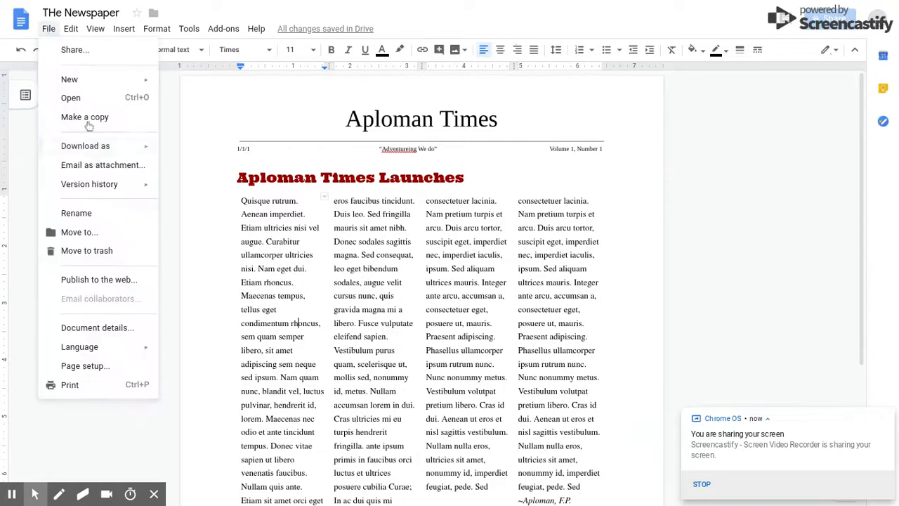
left_click(86, 371)
left_click(414, 241)
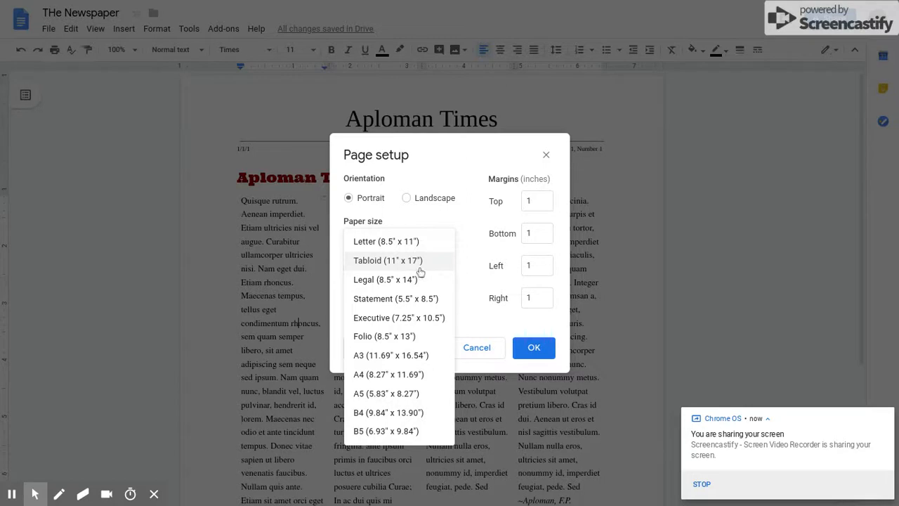
left_click(369, 242)
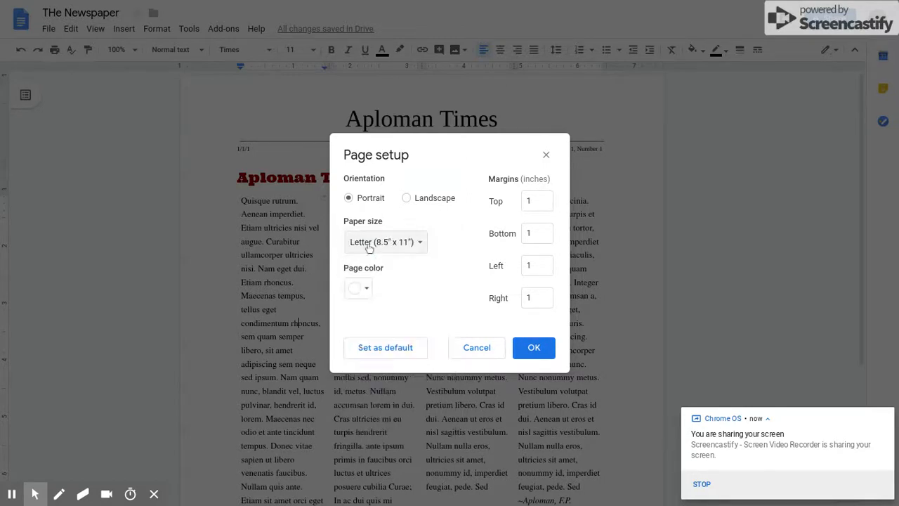
left_click(361, 287)
left_click(451, 316)
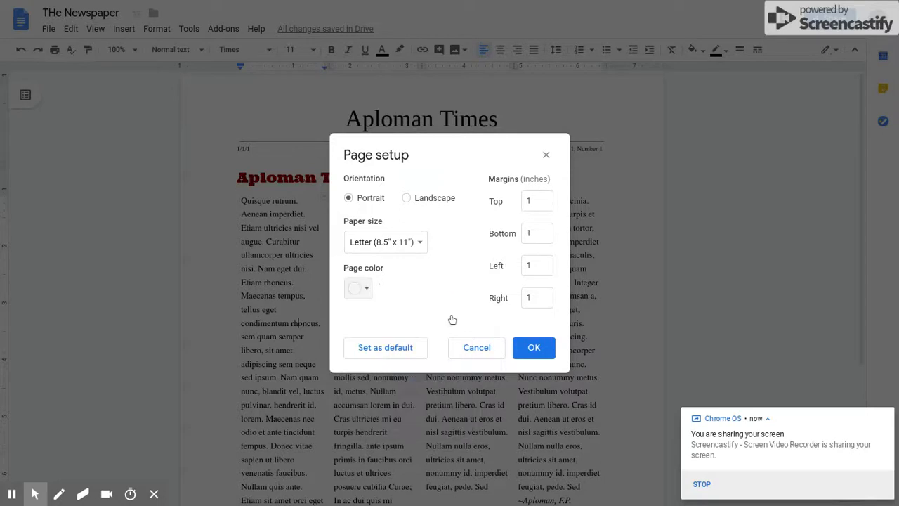
left_click(532, 354)
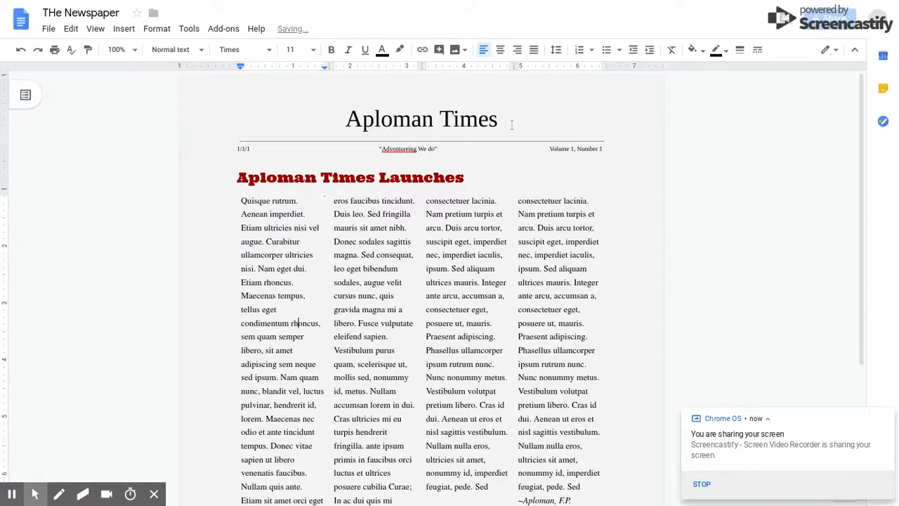
Step: Apply bold to the "Aploman Times" title in the first page header and return to the body text
left_click_drag(500, 120, 330, 124)
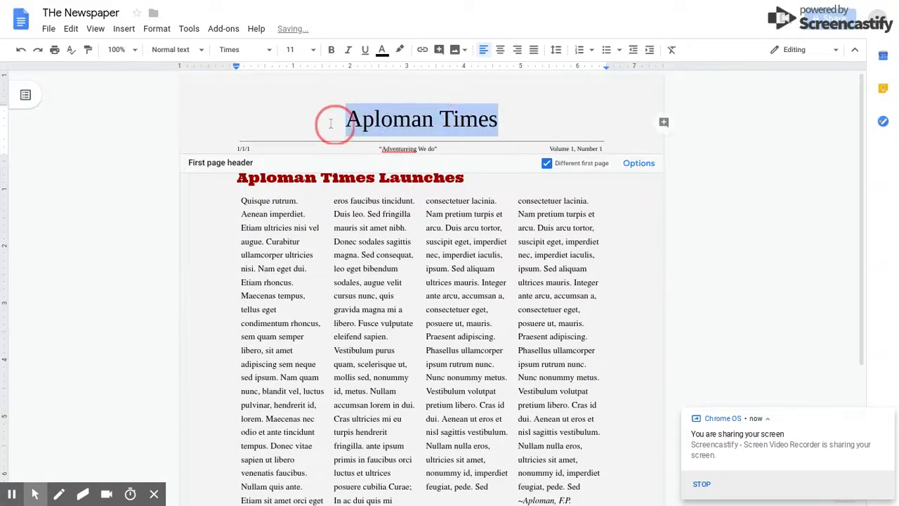
key("ctrl+b")
left_click(306, 283)
Step: Insert a table with three columns and one row below the article columns
scroll(306, 283, "down", 3)
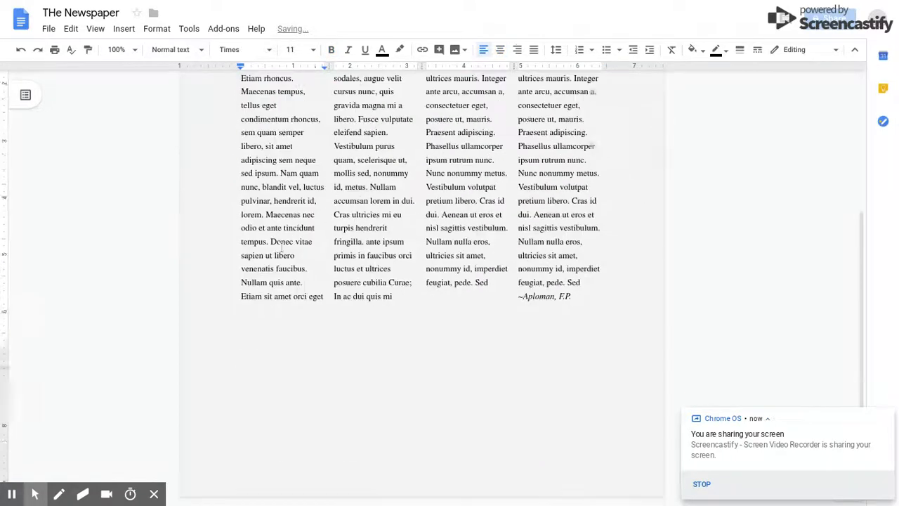
left_click(247, 320)
left_click(123, 29)
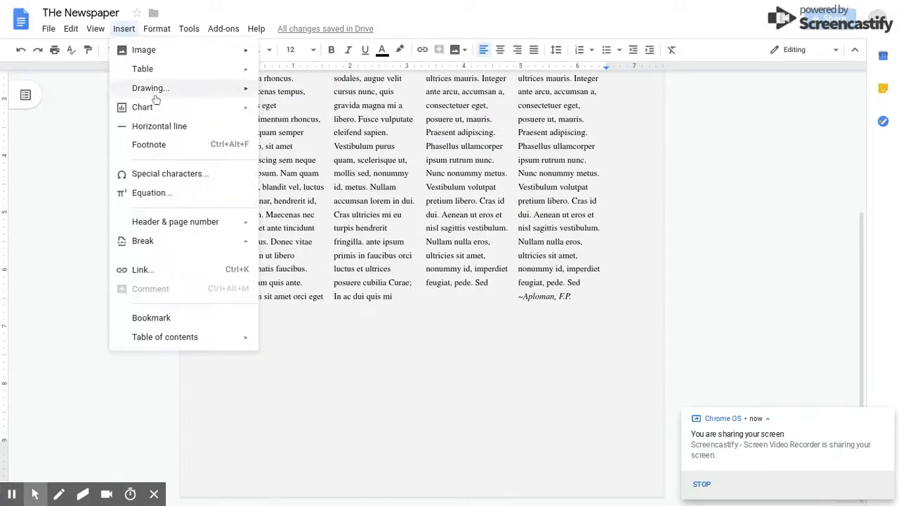
mouse_move(164, 67)
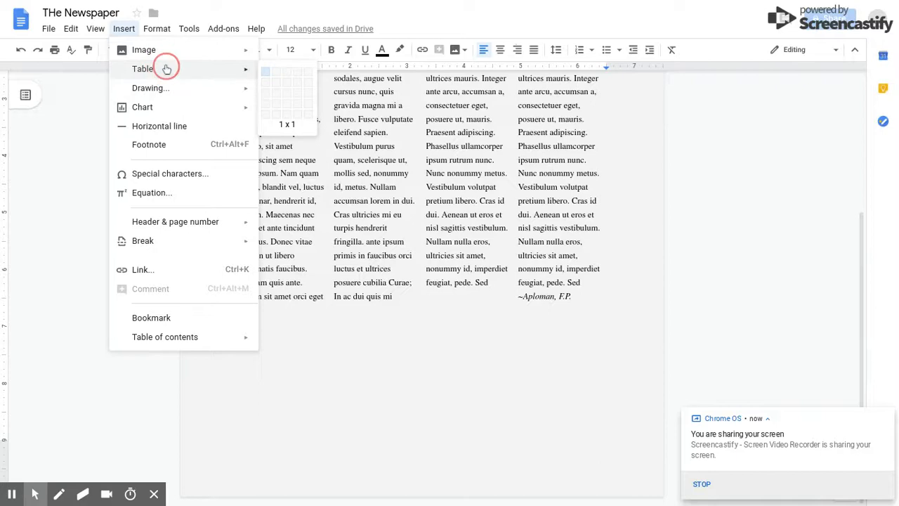
left_click(284, 76)
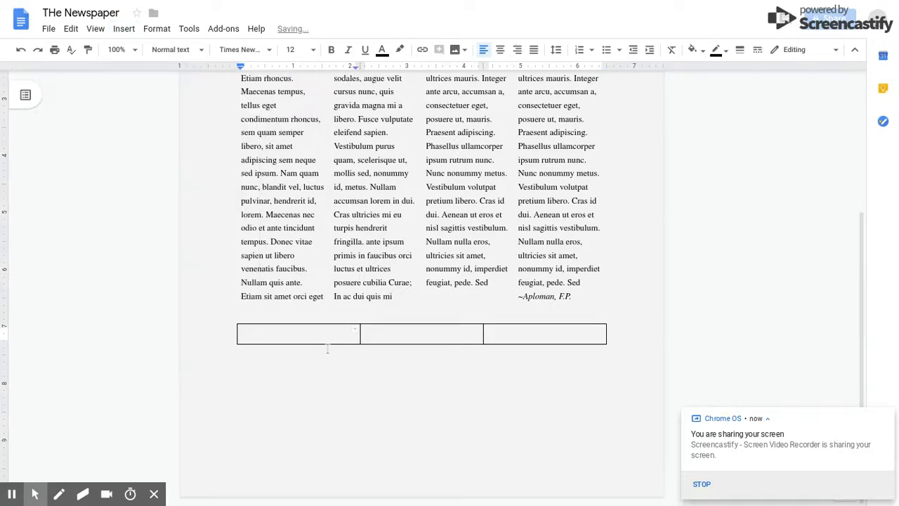
Step: Search the web for "rabbit" images and insert the picture of the light brown rabbit lying on grass into the new table's first cell
left_click(123, 29)
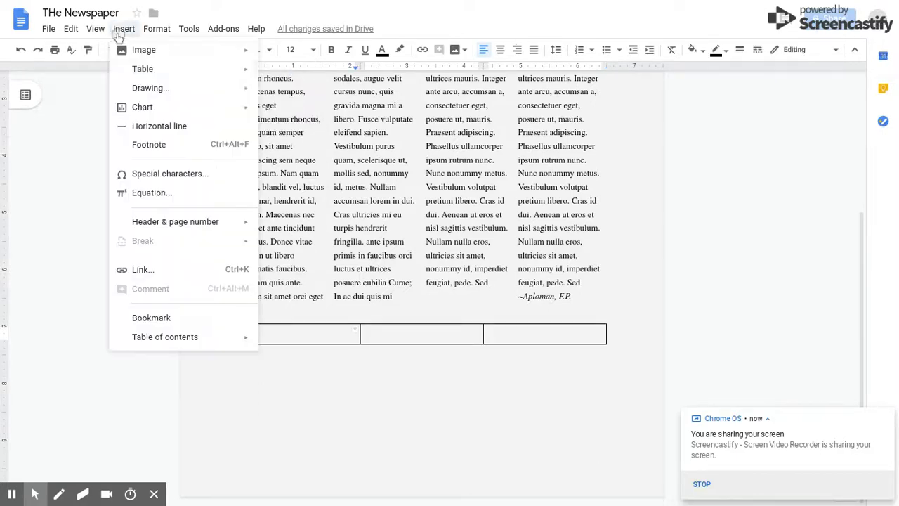
mouse_move(151, 54)
left_click(307, 76)
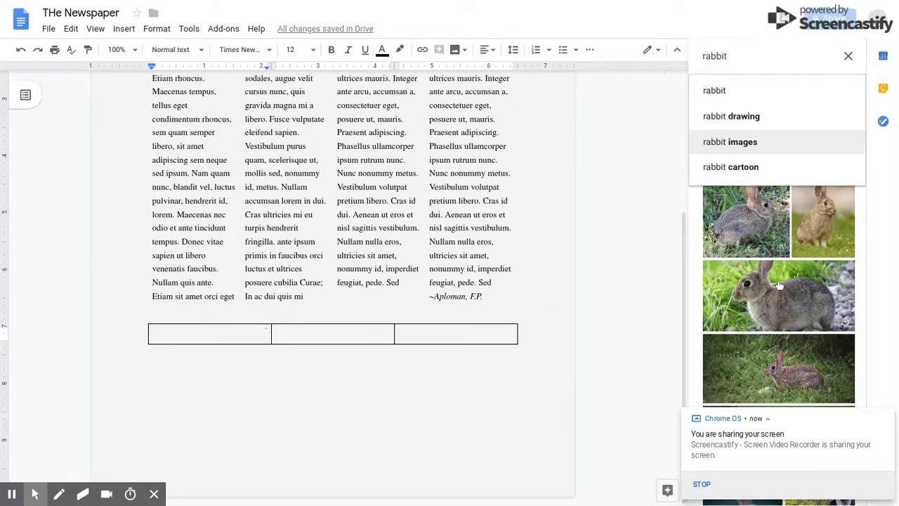
left_click(785, 61)
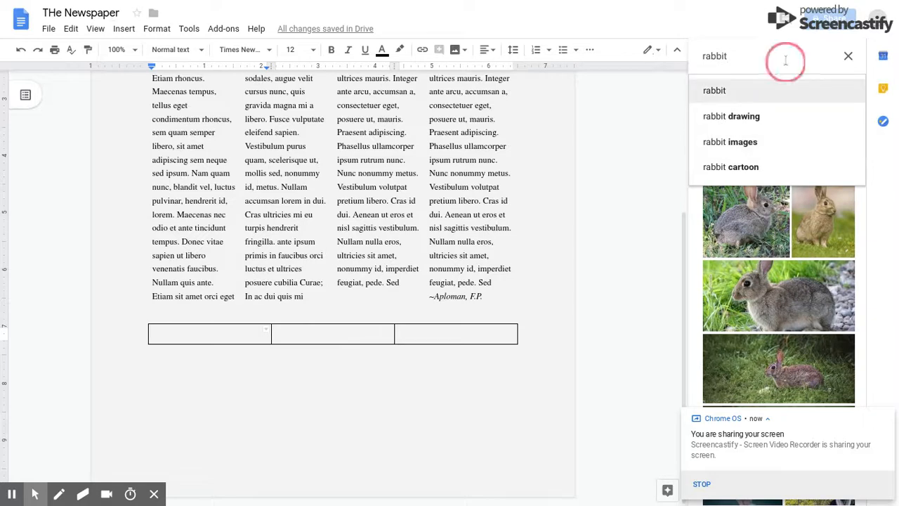
left_click(737, 97)
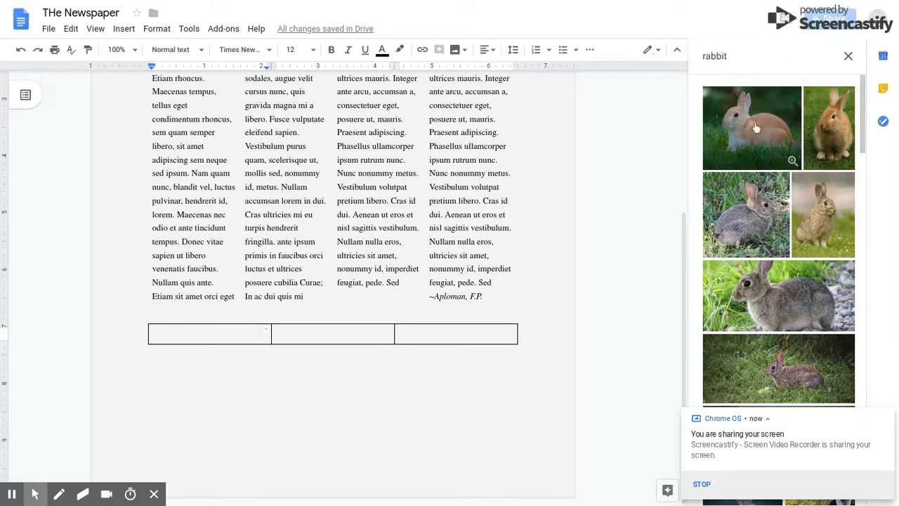
left_click(755, 122)
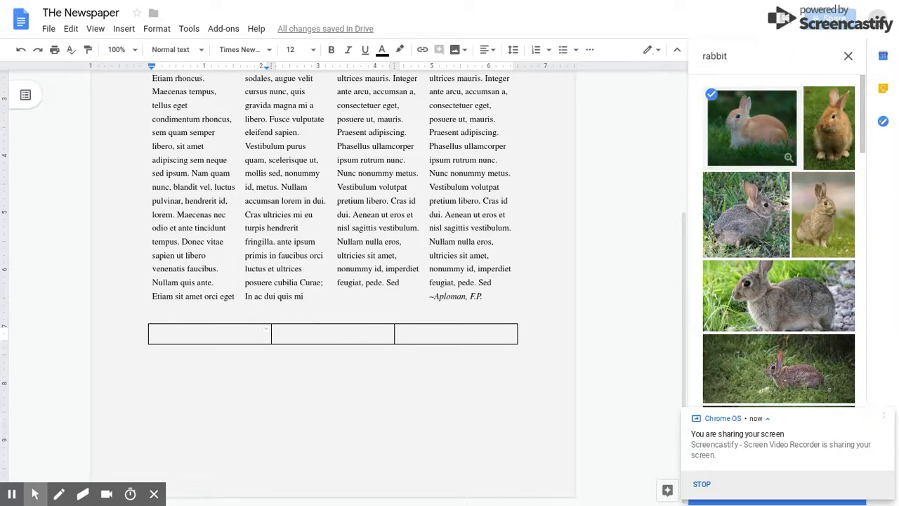
left_click(885, 416)
left_click(834, 490)
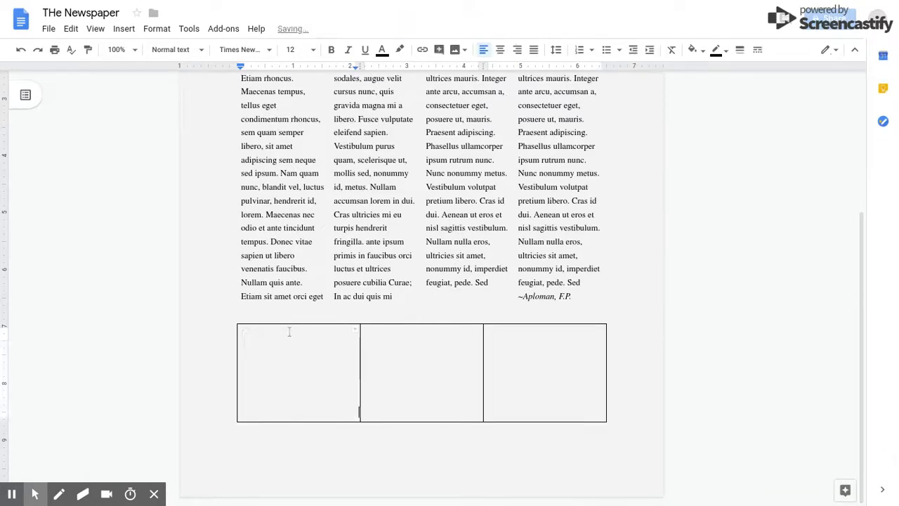
Step: Add the caption "Rabbit Leaves Zoo Pg. 2" below the rabbit picture, with "Rabbit Leaves Zoo" in bold and "Pg. 2" in regular weight
key("Return")
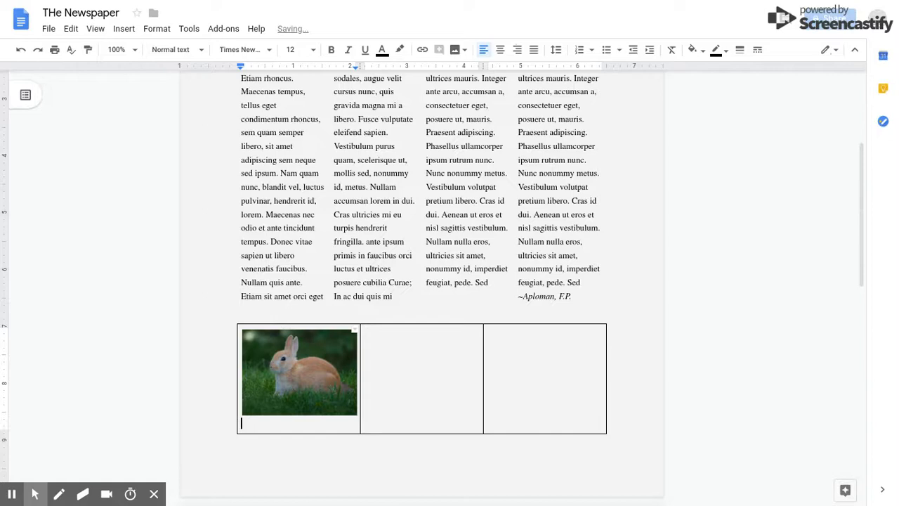
key("ctrl+b")
type("Rabbit Le")
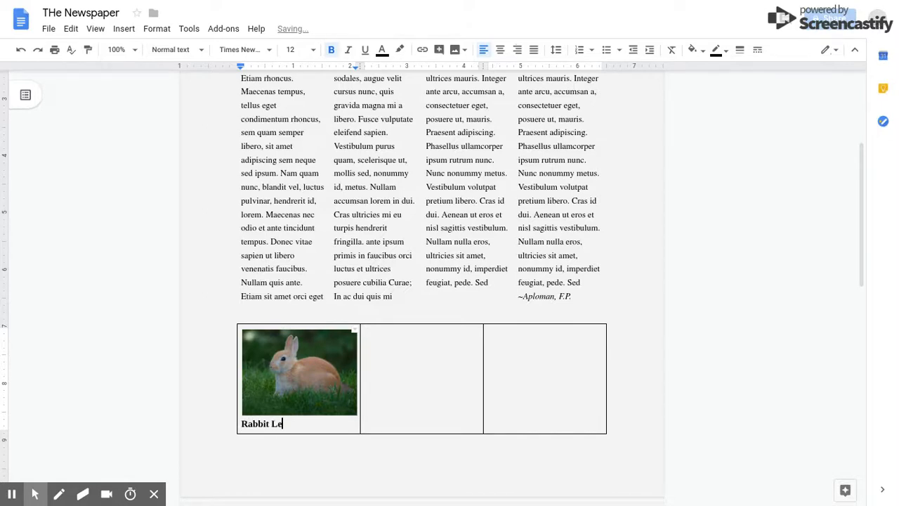
type("aves Zoo")
key("Return")
key("BackSpace")
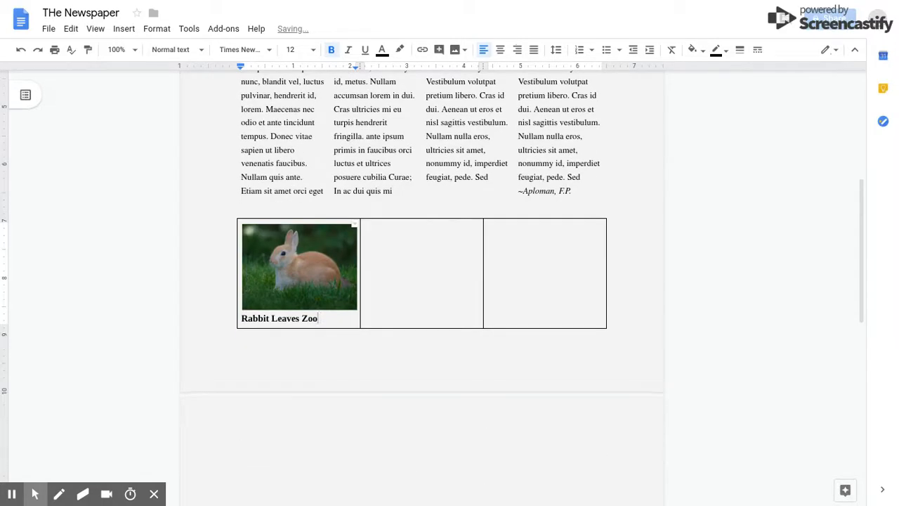
key("ctrl+b")
type("Pa")
type("g")
left_click(385, 235)
type("consectetuer lacinia. Nam pretium turpis et arcu. Duis arcu tortor, suscipit eget, imperdiet nec, imperdiet iaculis, ipsum. Sed aliquam ultrices mauris. Integer ante arcu, accumsan a, consectetuer eget, posuere ut, mauris. Praesent adipiscing. Phasellus ullamcorper ipsum rutrum nunc. Nunc nonummy metus. Vestibulum volutpat pretium libero. Cras id dui. Aenean ut eros et nisl sagittis vestibulum. Nullam nulla eros, ultricies sit amet, nonummy id, imperdiet feugiat, pede. Sed")
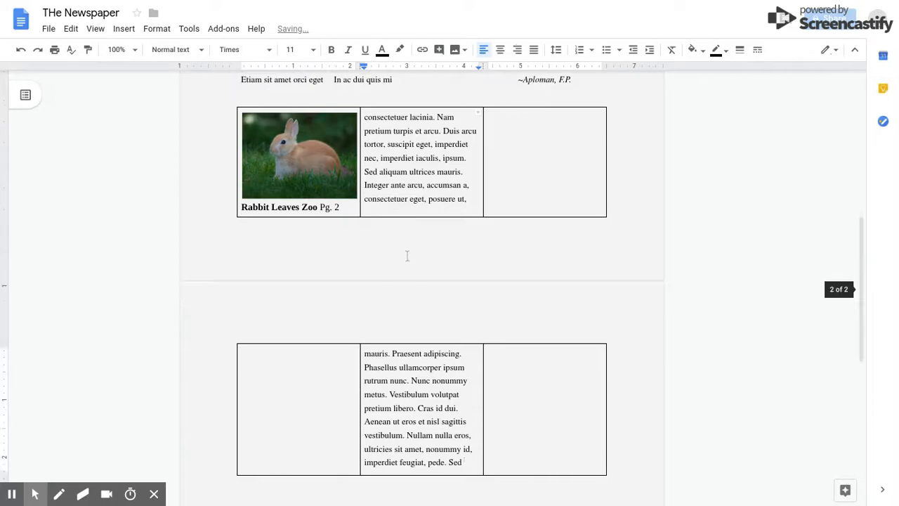
key("ctrl+z")
Step: Try copying the rabbit picture into the table's second cell and wrapping text around it, and undo both changes
left_click(337, 163)
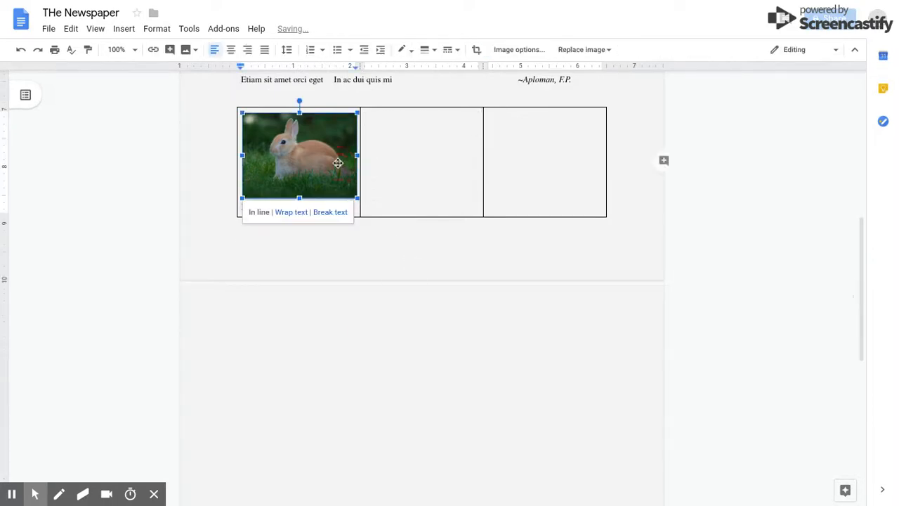
key("ctrl+c")
left_click(373, 136)
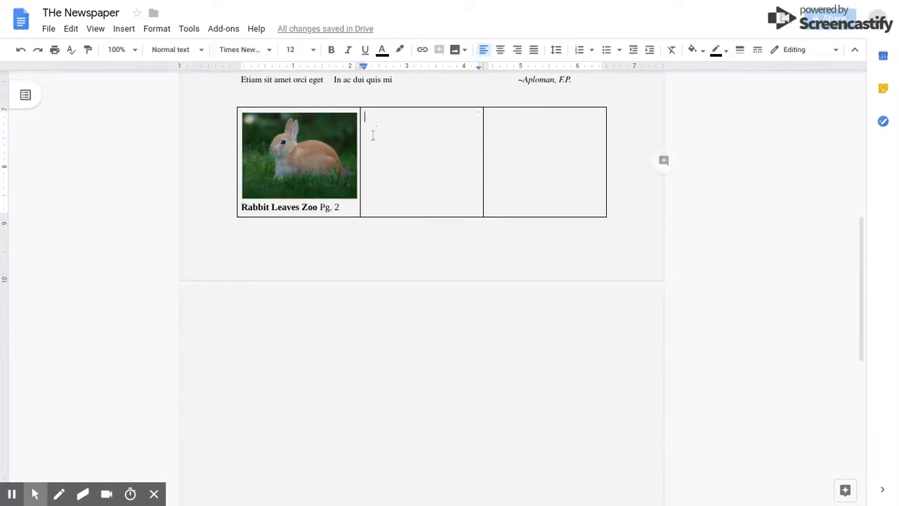
key("ctrl+v")
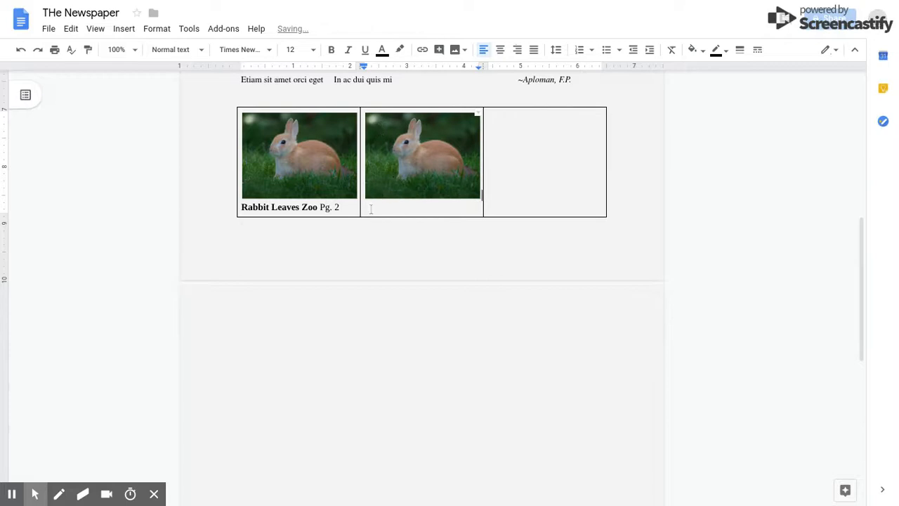
left_click(371, 208)
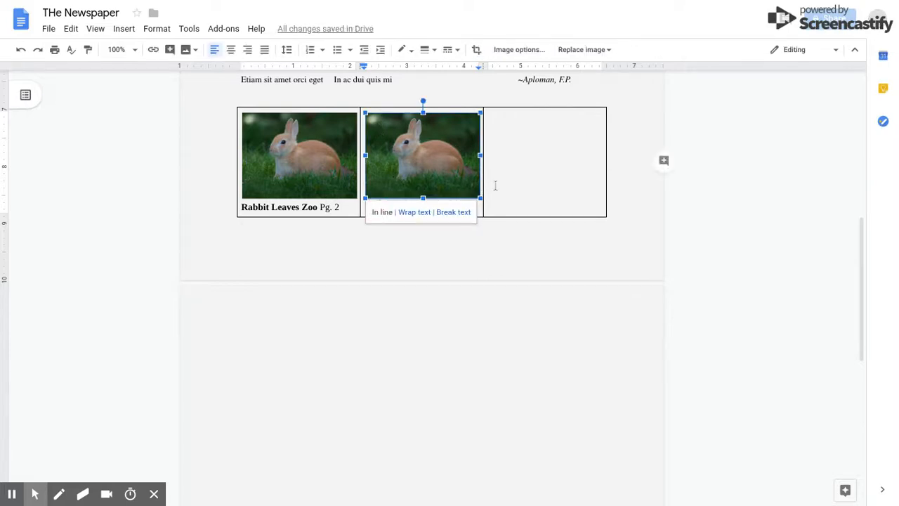
left_click(440, 209)
left_click(367, 209)
left_click(414, 212)
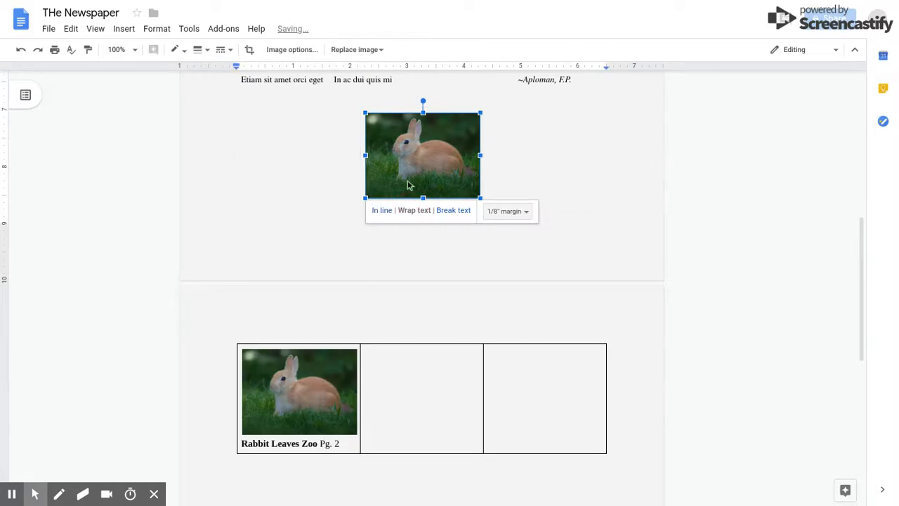
key("ctrl+z")
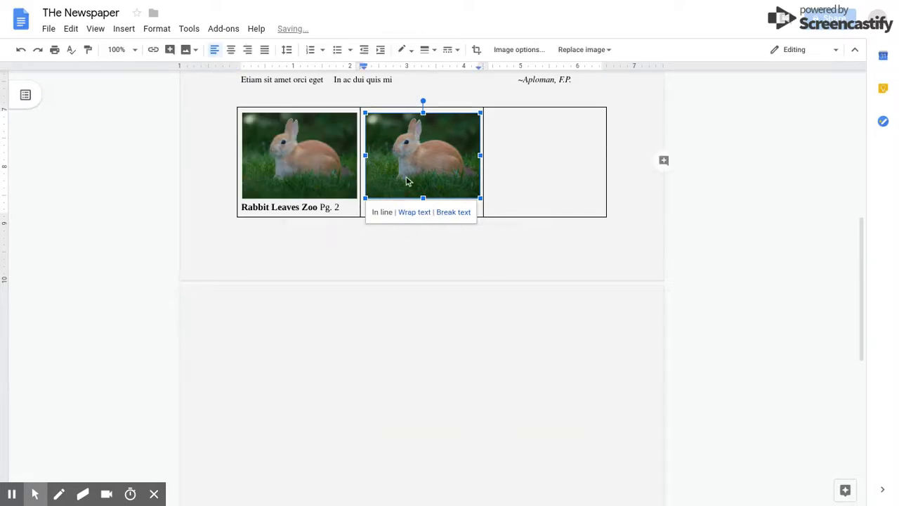
key("ctrl+z")
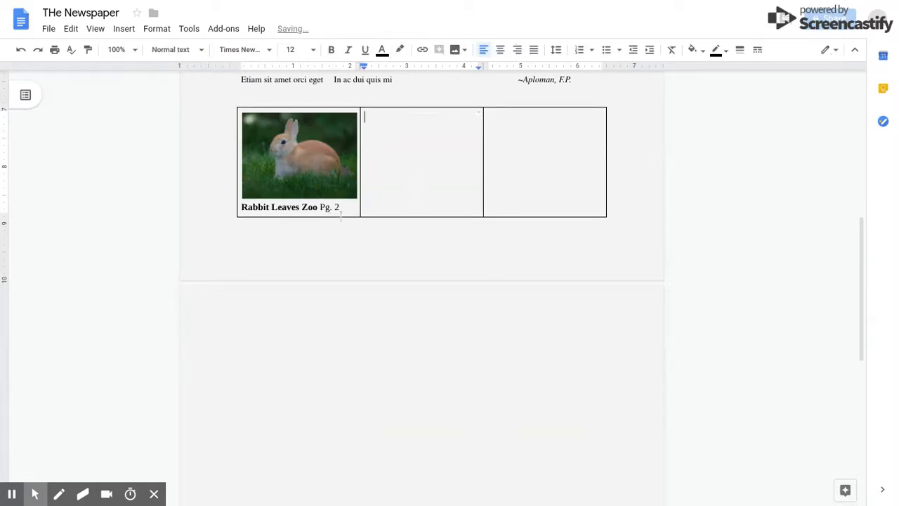
Step: Search the web for "rabbit" images and insert the picture of the gray-brown rabbit sitting in grass into the table's second cell
scroll(387, 184, "up", 1)
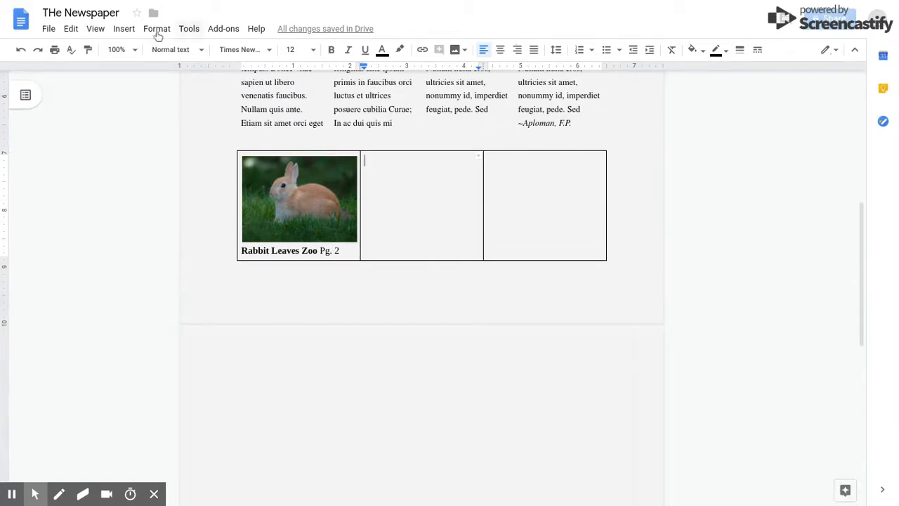
left_click(123, 28)
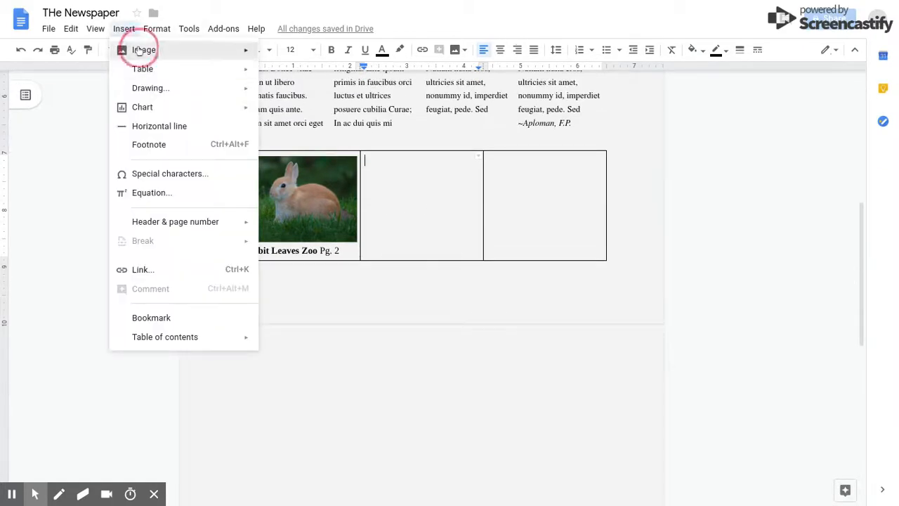
left_click(138, 51)
left_click(289, 75)
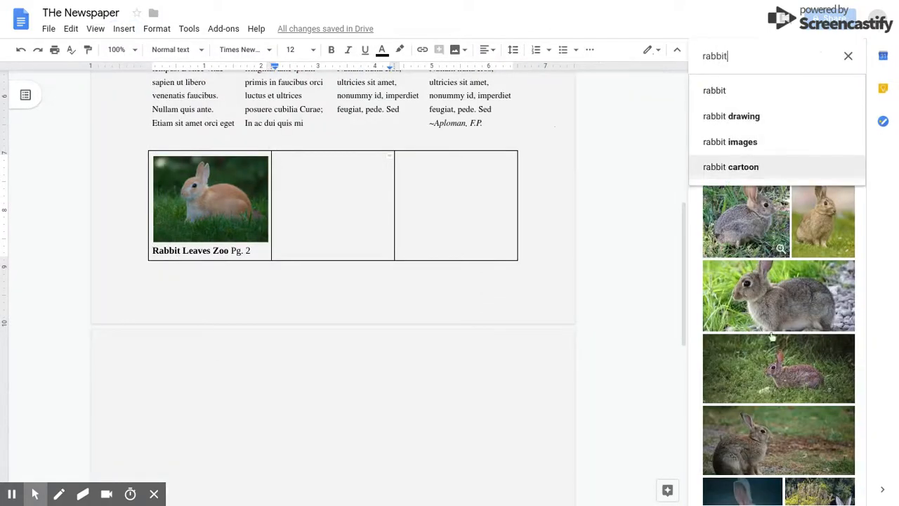
left_click(764, 223)
left_click(737, 200)
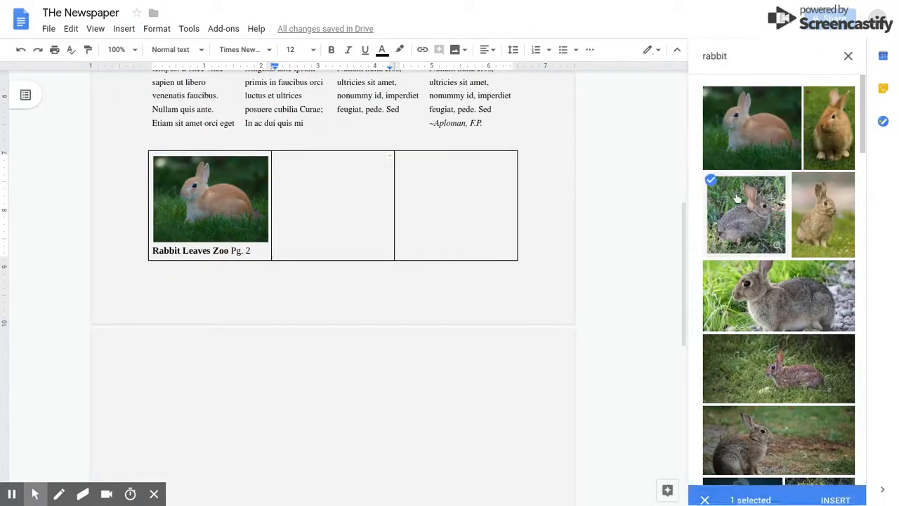
left_click(835, 489)
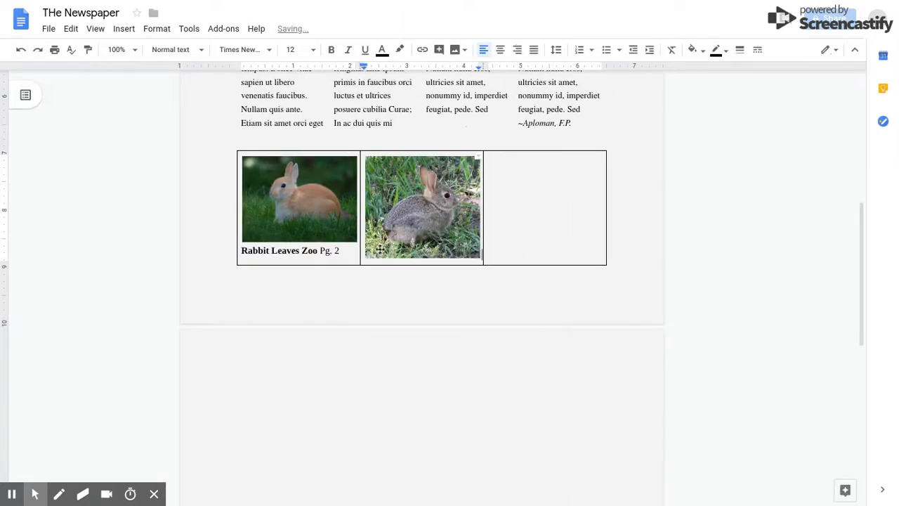
Step: Crop the lower edge of the second cell's rabbit picture to match the height of the first picture
left_click(391, 223)
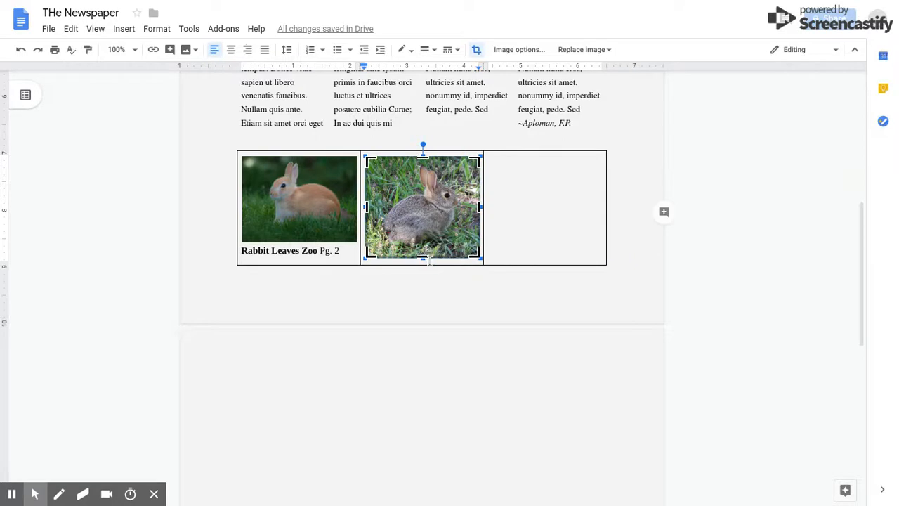
left_click_drag(423, 256, 423, 240)
left_click(375, 255)
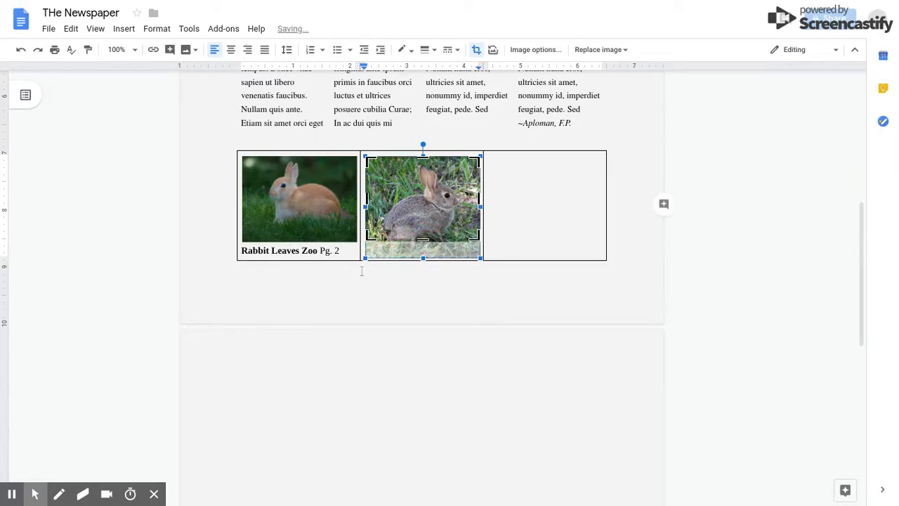
left_click(362, 272)
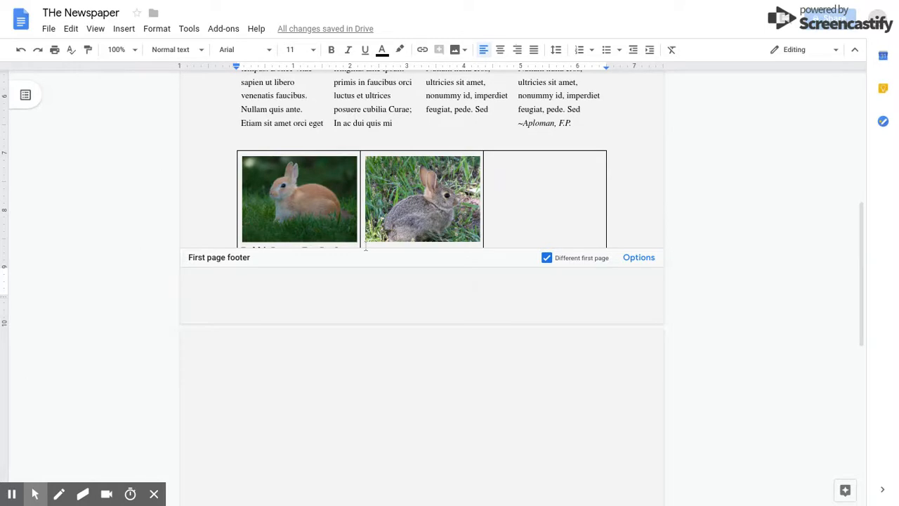
left_click(365, 248)
left_click(364, 257)
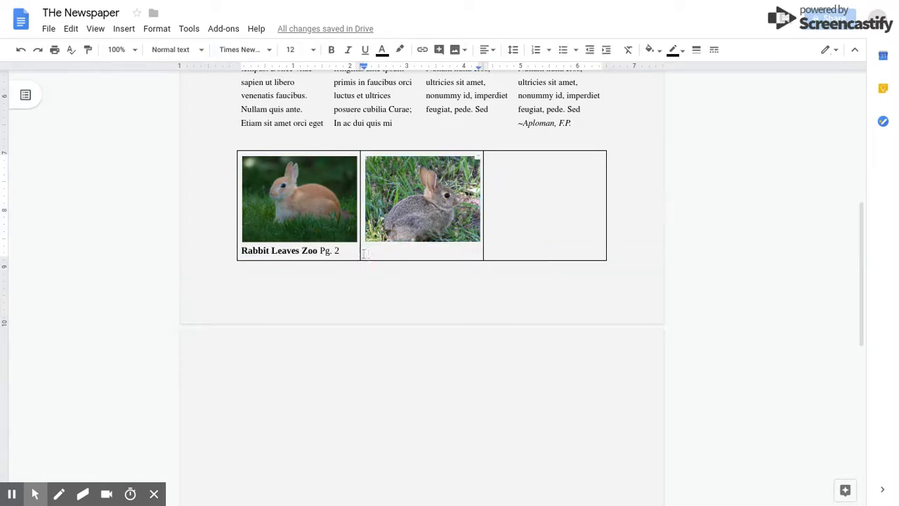
left_click(368, 253)
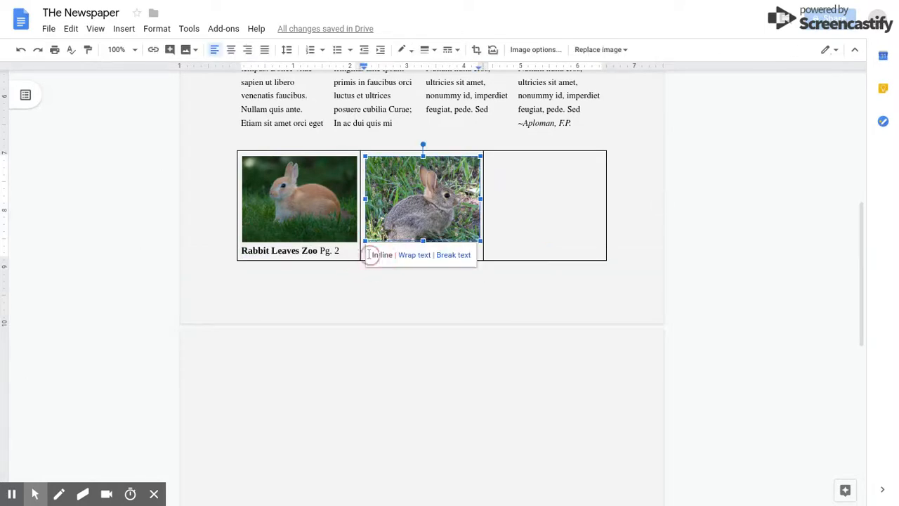
left_click(220, 275)
Step: Change the border color of all three picture table cells to dark gray in the table properties
scroll(563, 306, "up", 3)
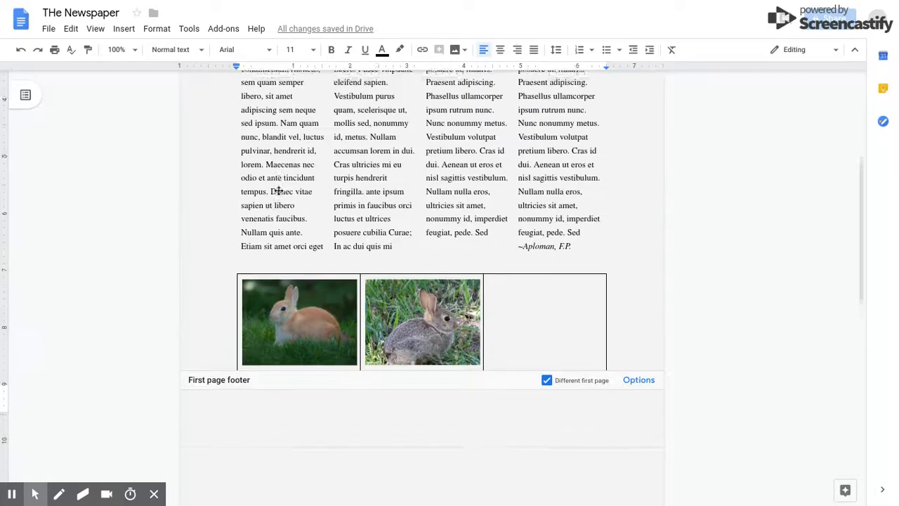
left_click(521, 345)
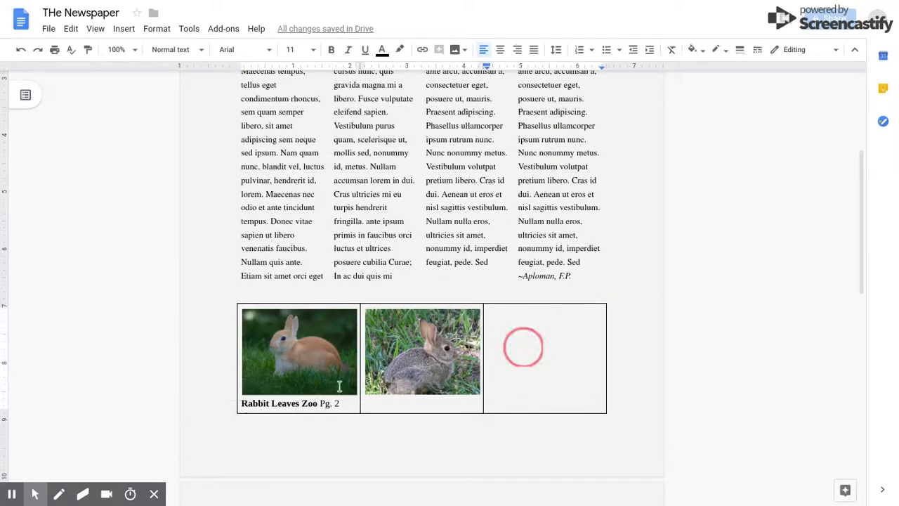
left_click_drag(522, 344, 300, 382)
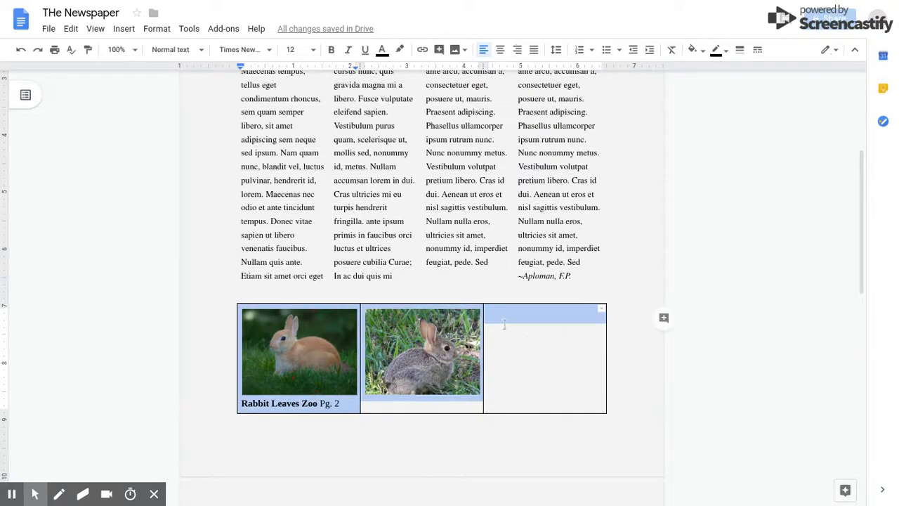
right_click(503, 325)
left_click(547, 442)
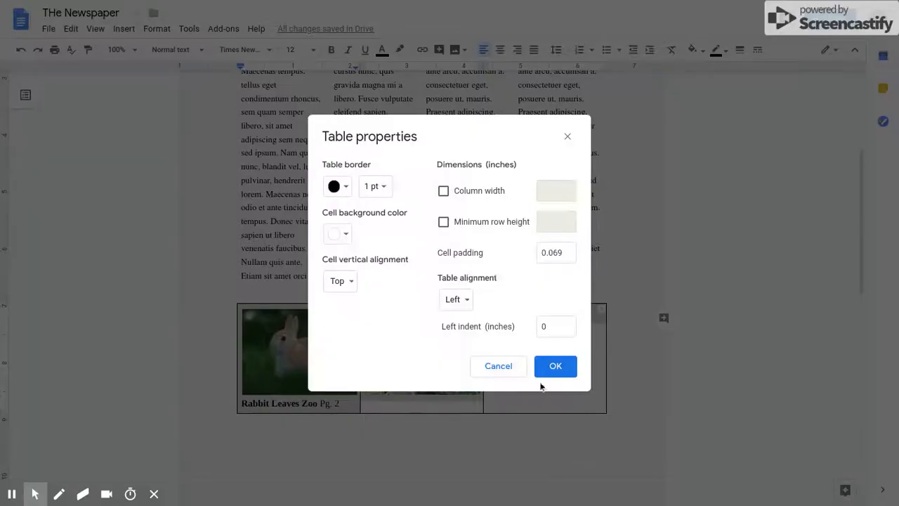
left_click(338, 187)
left_click(348, 210)
left_click(556, 359)
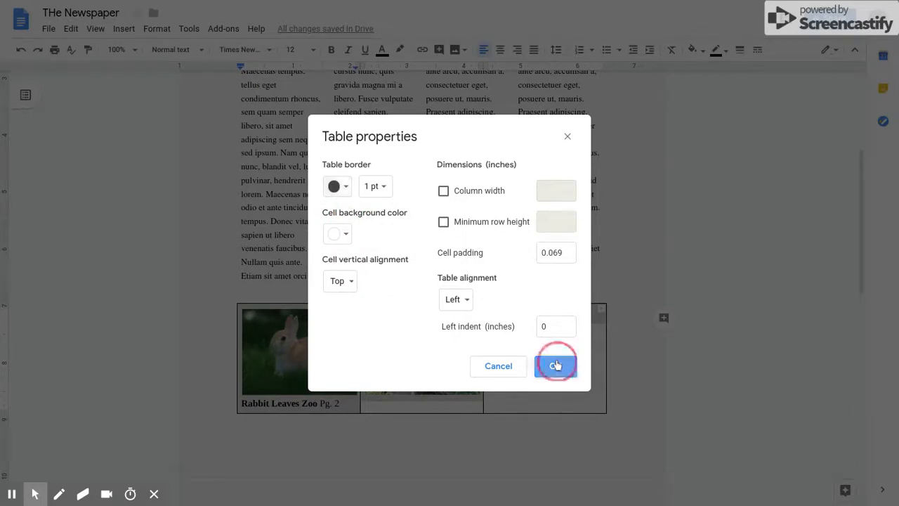
left_click(464, 208)
Step: Insert a table with five columns and two rows at the start of the second page
scroll(464, 207, "down", 3)
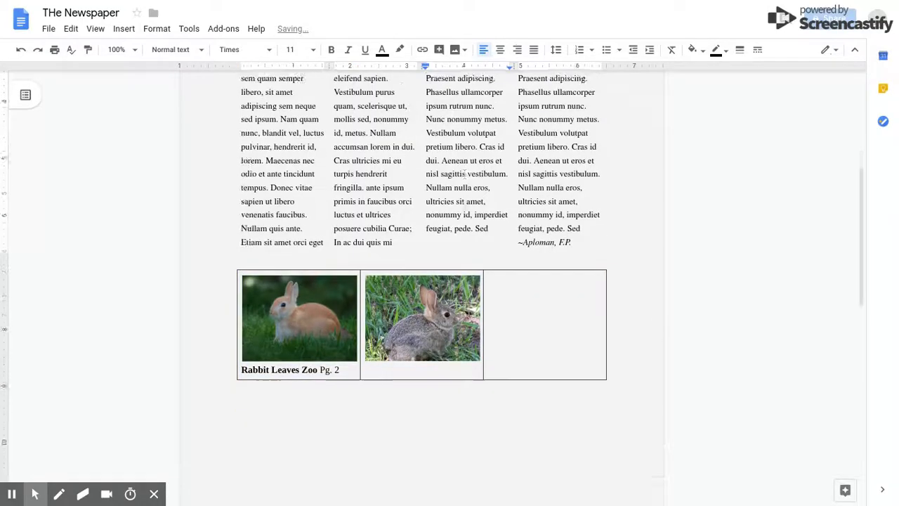
scroll(464, 207, "up", 9)
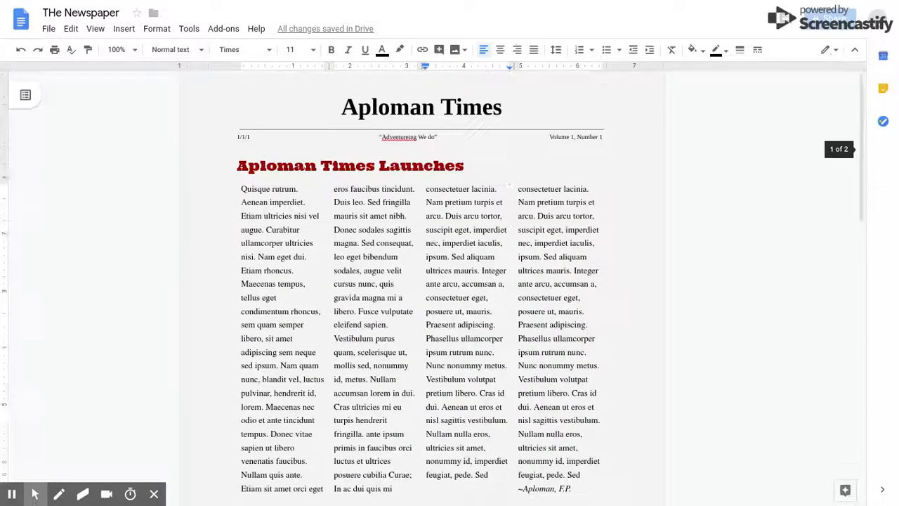
scroll(349, 223, "down", 10)
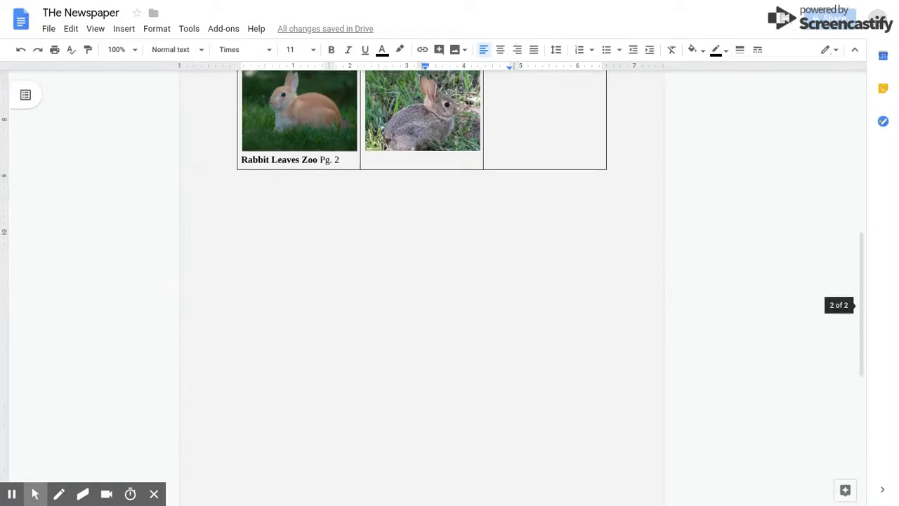
left_click(349, 224)
left_click(265, 283)
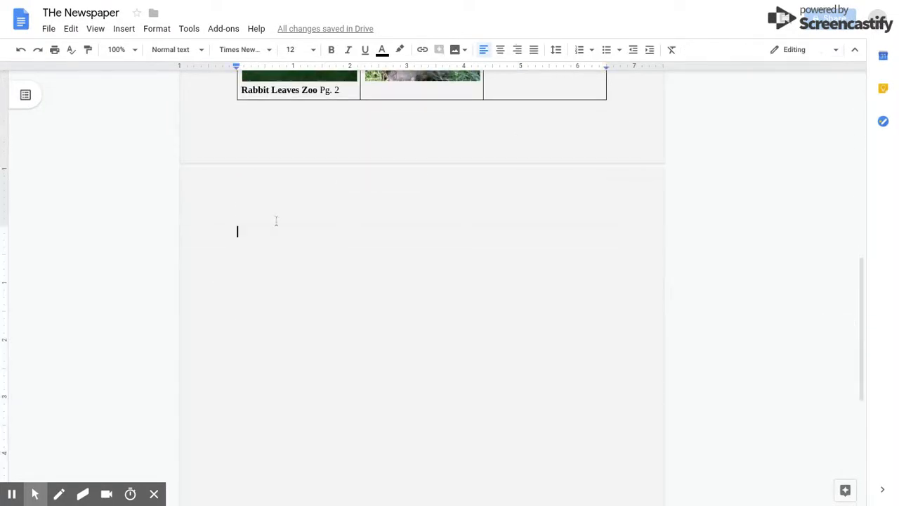
left_click(123, 29)
mouse_move(144, 71)
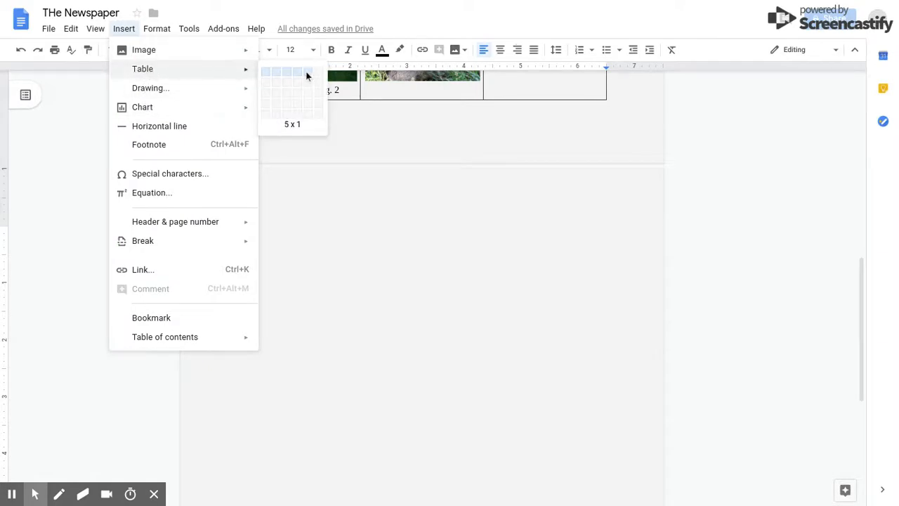
left_click(309, 84)
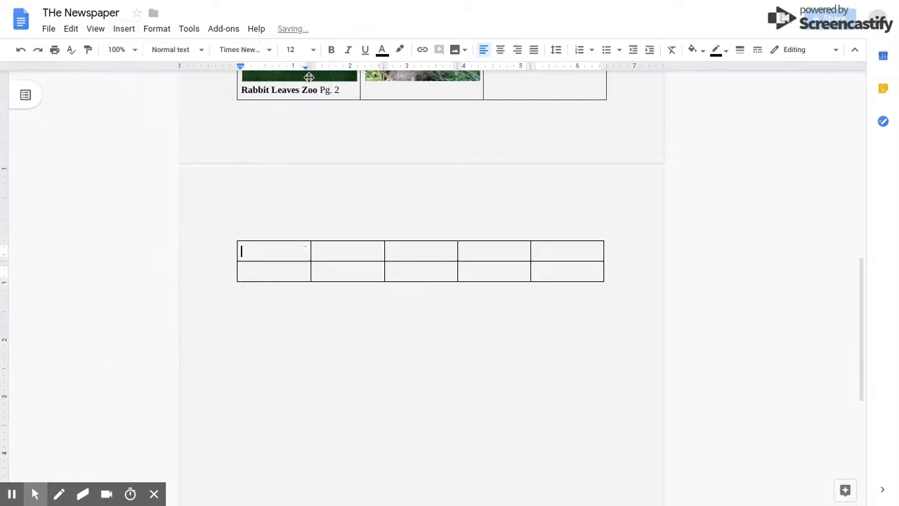
Step: Merge the second through fifth cells in the first row of the second page's table
left_click_drag(338, 253, 548, 253)
right_click(547, 253)
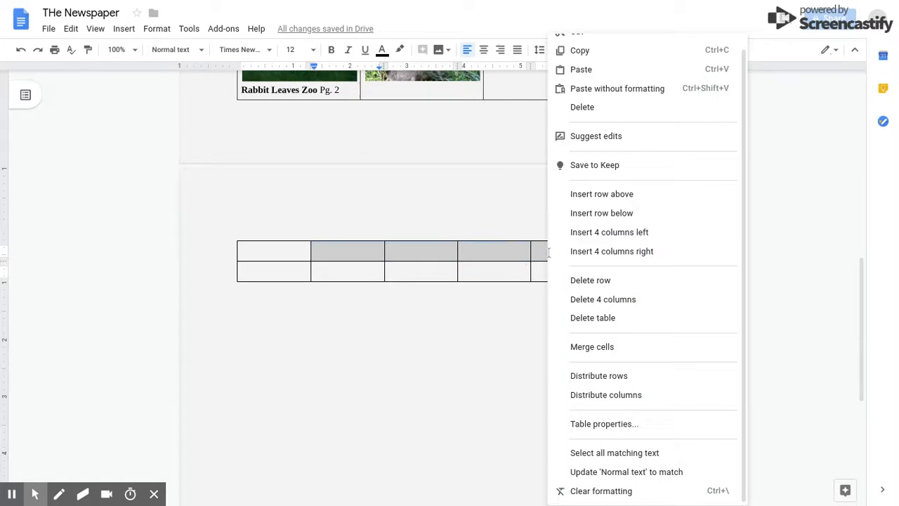
left_click(608, 355)
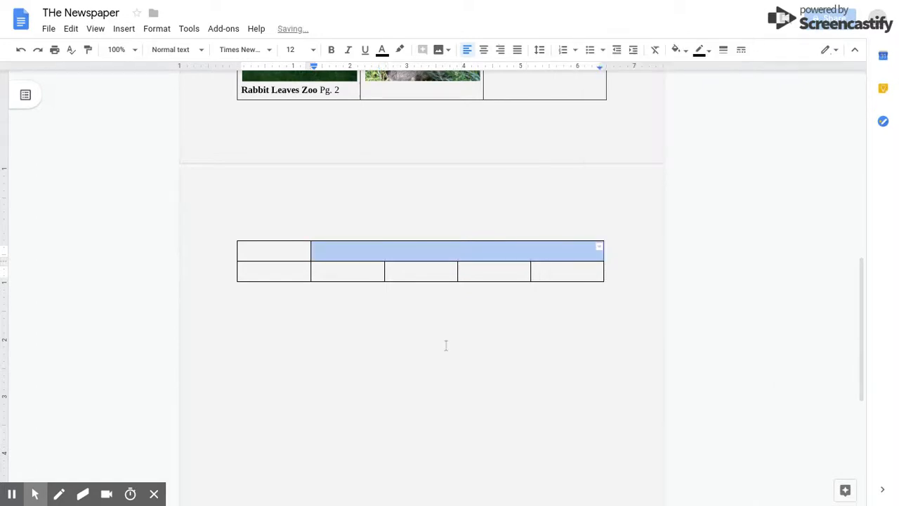
Step: Merge the two cells of the first column in the second page's table
left_click(282, 244)
left_click_drag(278, 250, 281, 269)
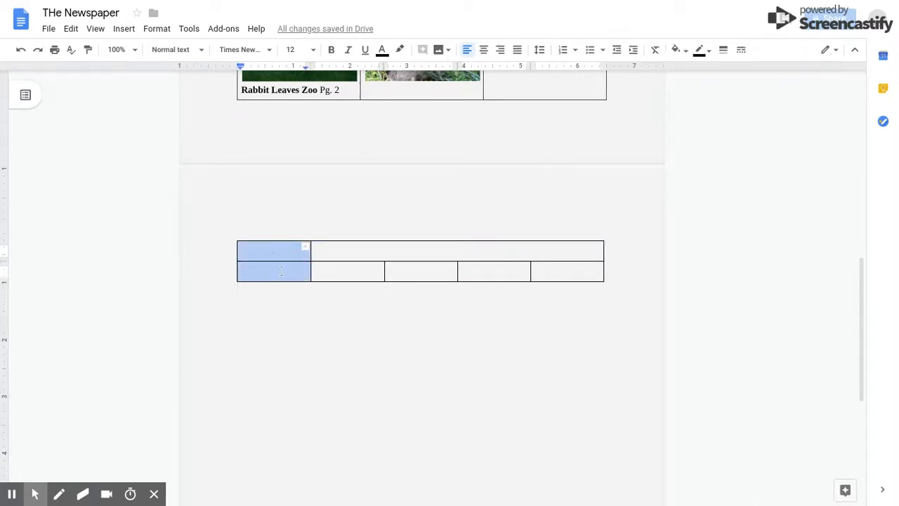
right_click(281, 269)
left_click(350, 348)
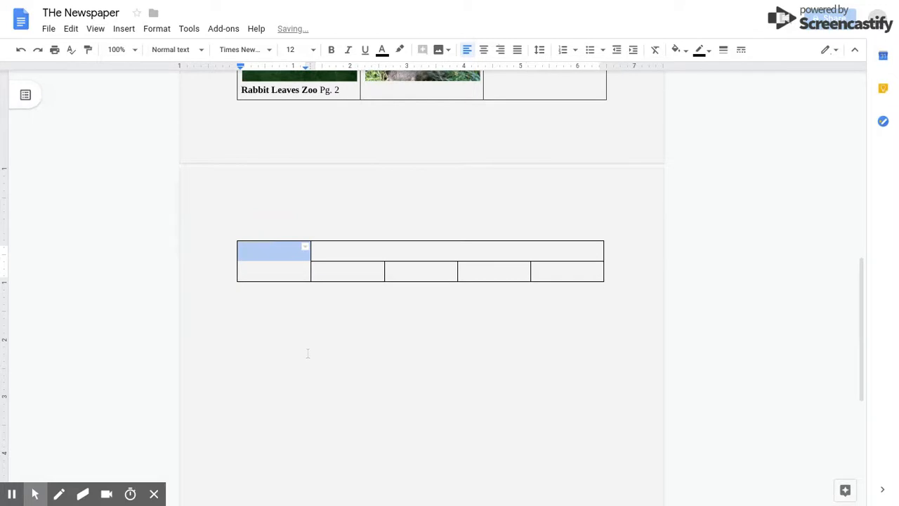
left_click(364, 254)
scroll(342, 267, "down", 2)
scroll(341, 265, "up", 1)
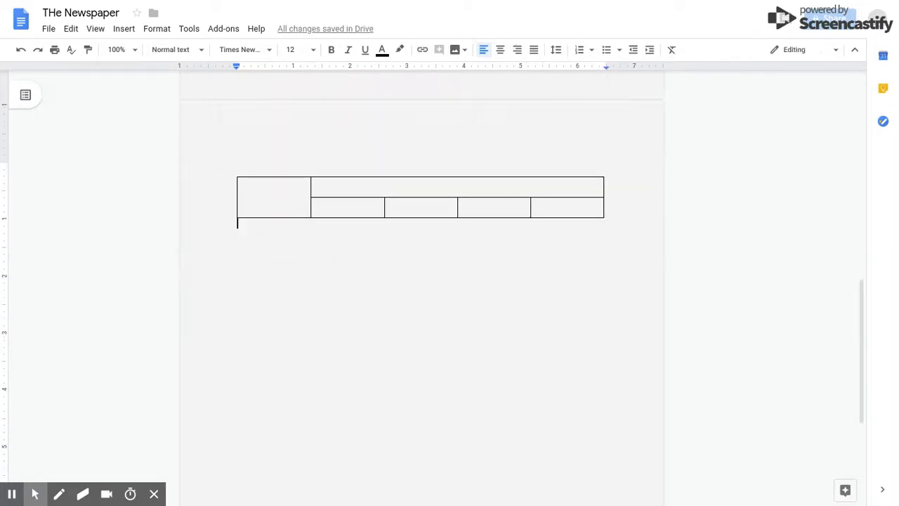
left_click(262, 189)
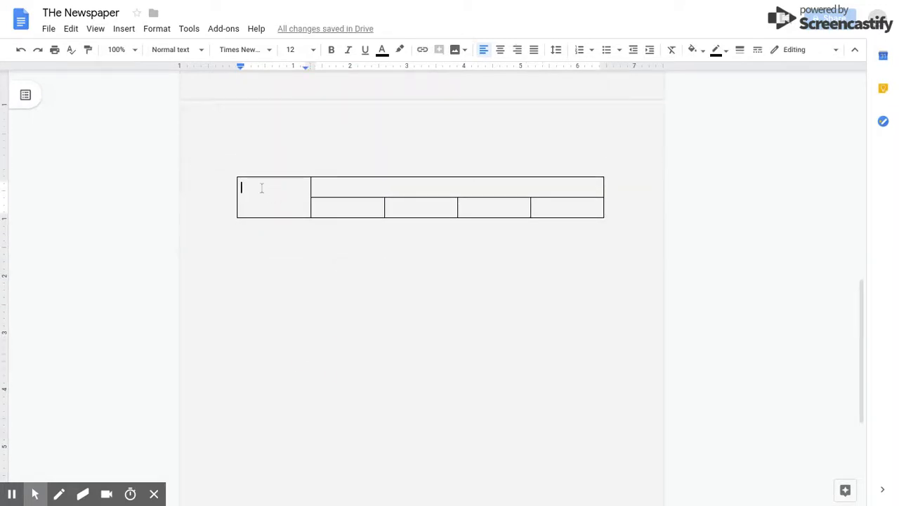
key("ctrl+v")
key("ctrl+z")
Step: Copy a passage of article text from the front page and paste it repeatedly into the merged first-column cell on page two
scroll(272, 188, "up", 7)
left_click_drag(255, 161, 295, 255)
key("ctrl+c")
scroll(295, 255, "down", 6)
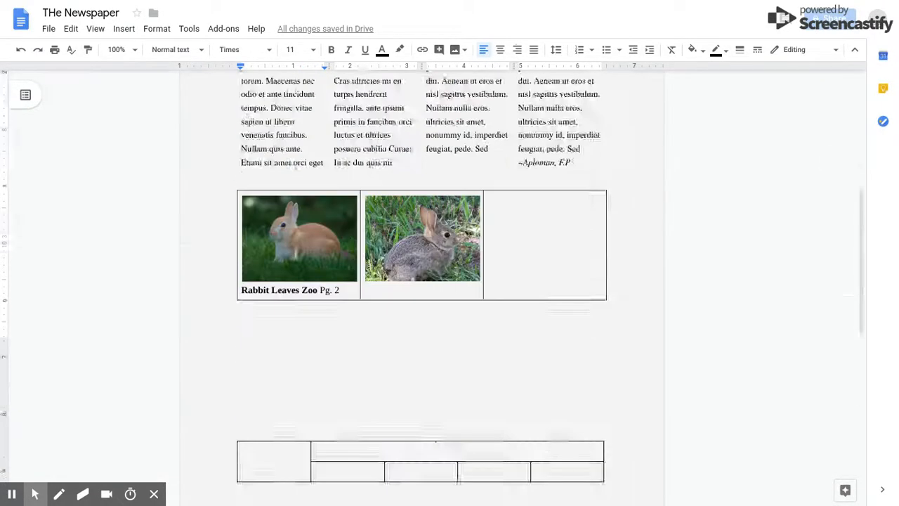
left_click(250, 299)
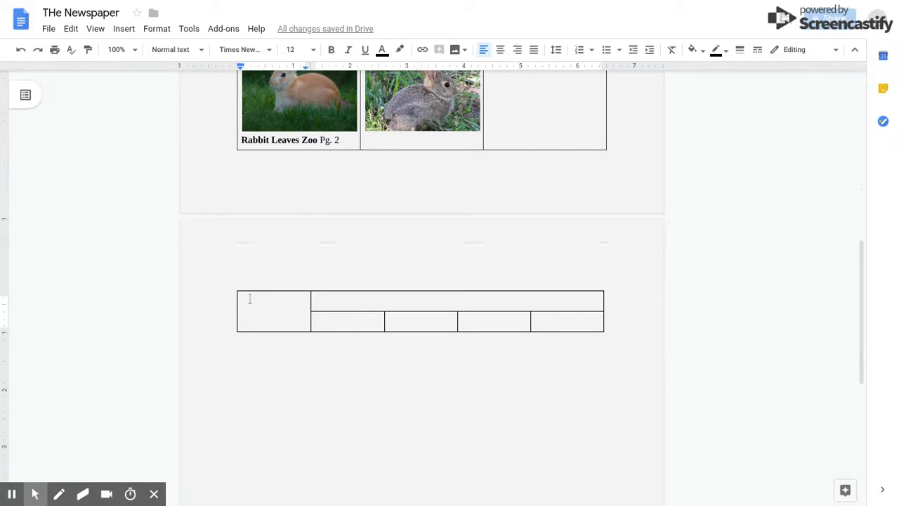
key("ctrl+v")
key("ctrl+v")
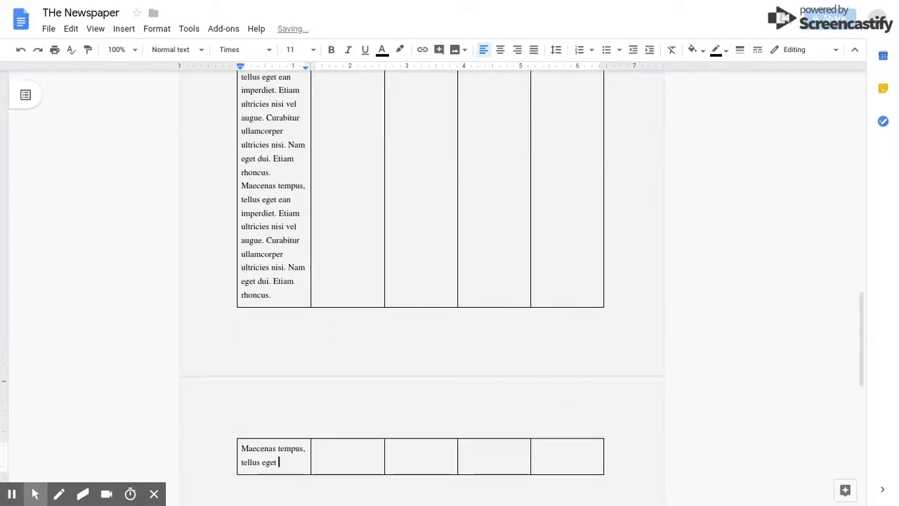
Step: Trim the end of the first column's text back to "Etiam rh" so that it fits on the second page
key("BackSpace")
key("BackSpace")
key("BackSpace")
key("BackSpace")
key("BackSpace")
key("BackSpace")
key("BackSpace")
key("BackSpace")
key("BackSpace")
key("BackSpace")
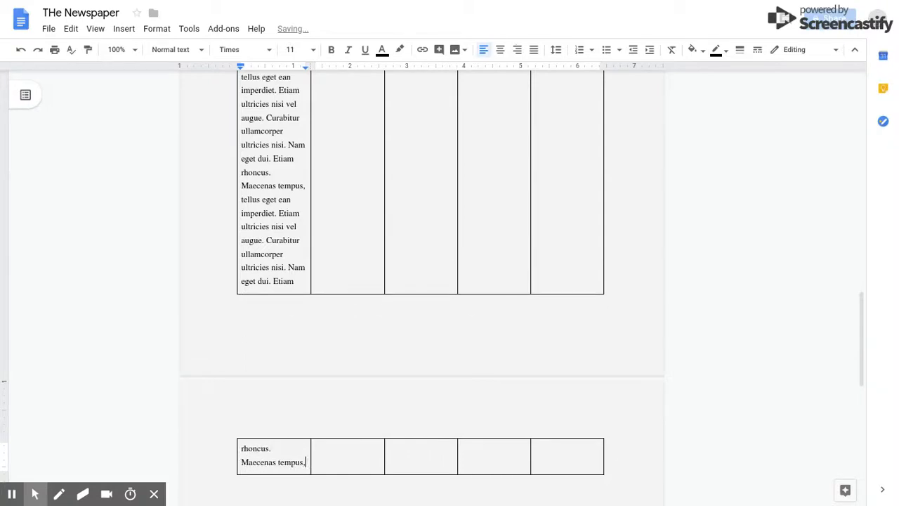
type("tellus eget ean imperdiet. Etiam ultricies nisi vel augue. Curabitur ullamcorper ultricies nisi. Nam eget dui. Etiam rh")
Step: Add blank lines to the wide merged cell in the first row and fill its background with dark gray
scroll(417, 260, "up", 4)
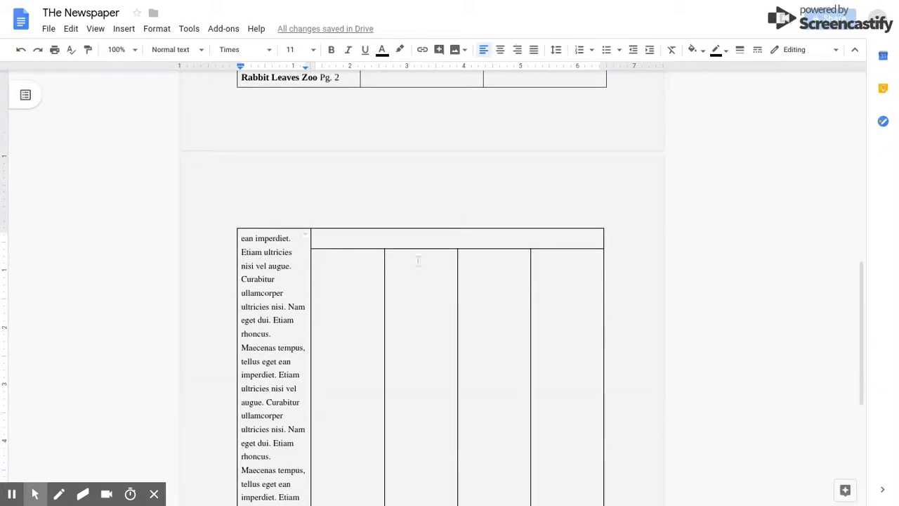
left_click(327, 236)
key("Return")
key("Return")
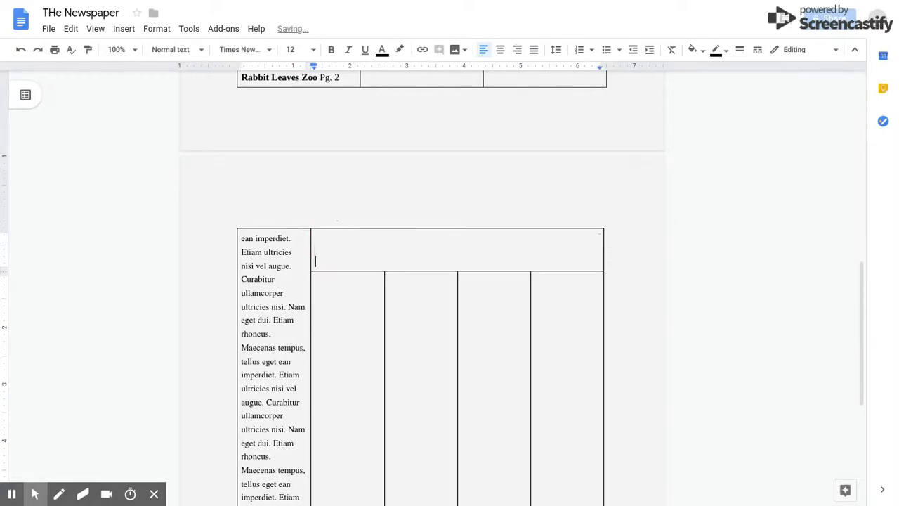
left_click(692, 50)
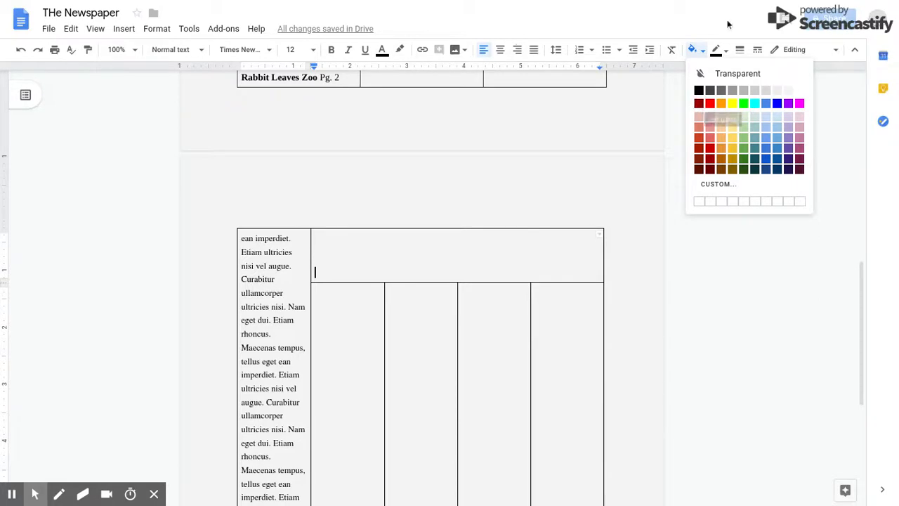
left_click(732, 90)
Step: Enter the bold headline "Review on Avengers, Endgame" in the cell below the gray block's start, followed by the author's byline in italics
left_click(365, 323)
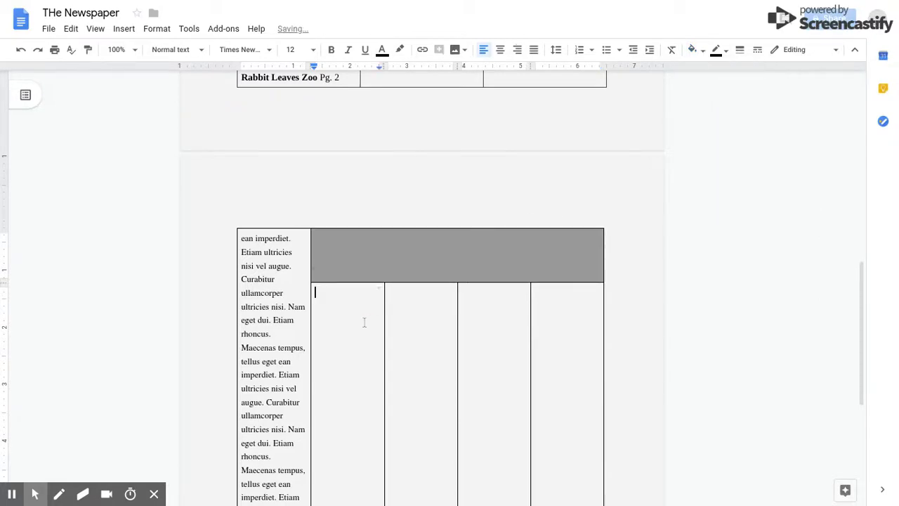
scroll(365, 322, "down", 4)
scroll(364, 322, "up", 3)
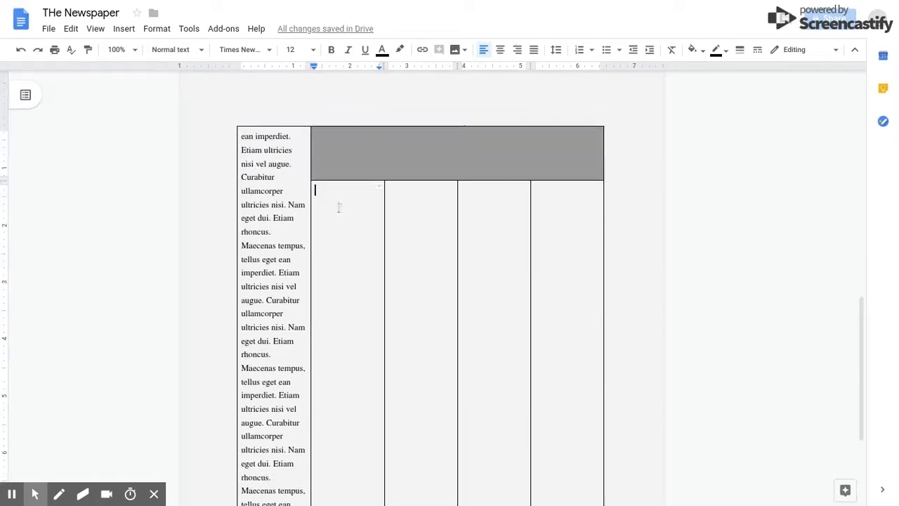
key("ctrl+b")
type("Rev")
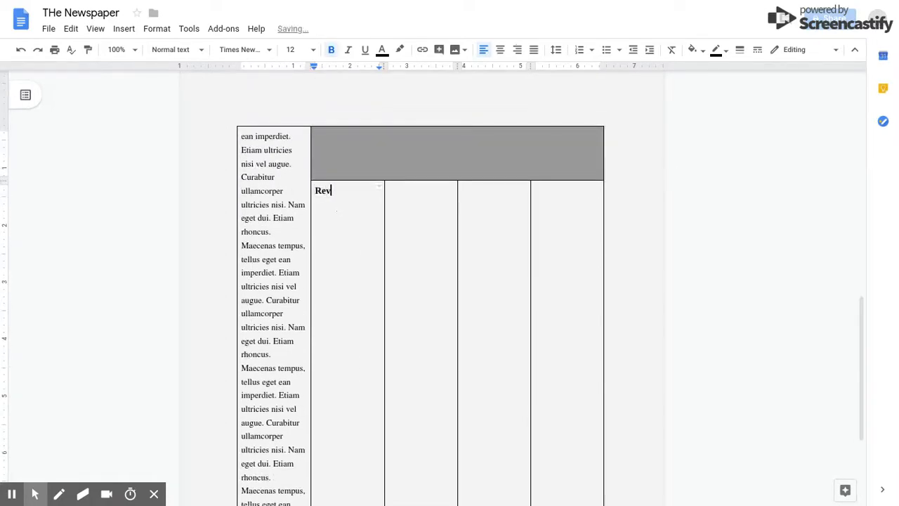
type("iew on Avengers, Endgame")
key("ctrl+b")
key("ctrl+i")
type("B")
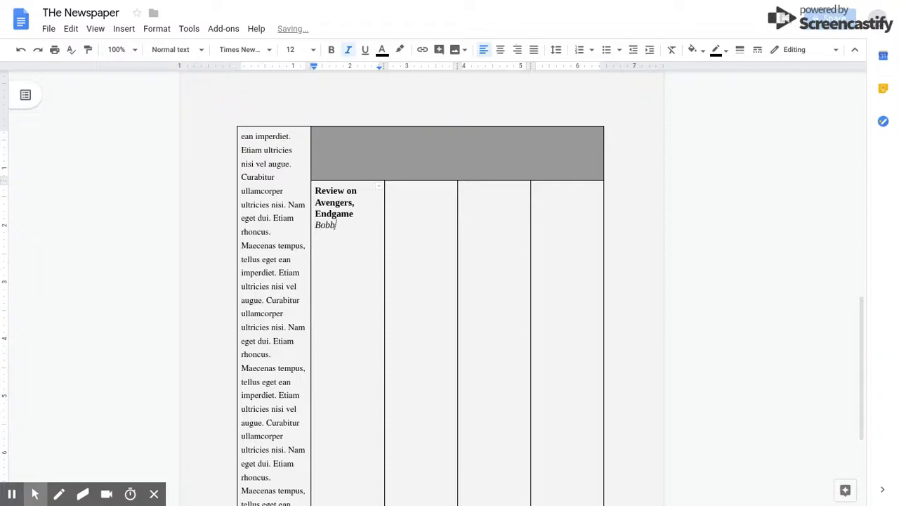
type("obb")
Step: Paste the copied article passage three times beneath the byline in the second column
key("Return")
key("ctrl+v")
key("ctrl+v")
key("ctrl+v")
scroll(421, 280, "down", 3)
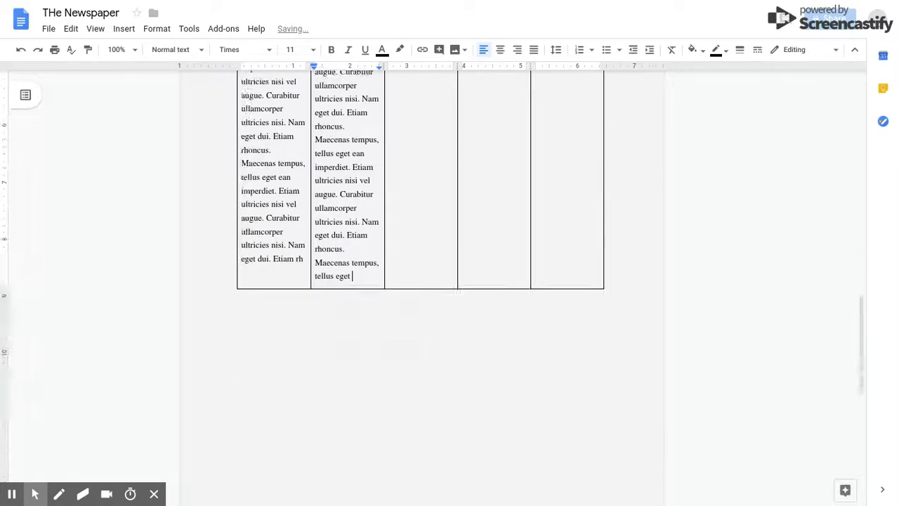
Step: Fill the third column's article cell with repeated copies of the passage and cut the part that overflows onto the next page
scroll(422, 281, "up", 3)
left_click(391, 82)
key("ctrl+v")
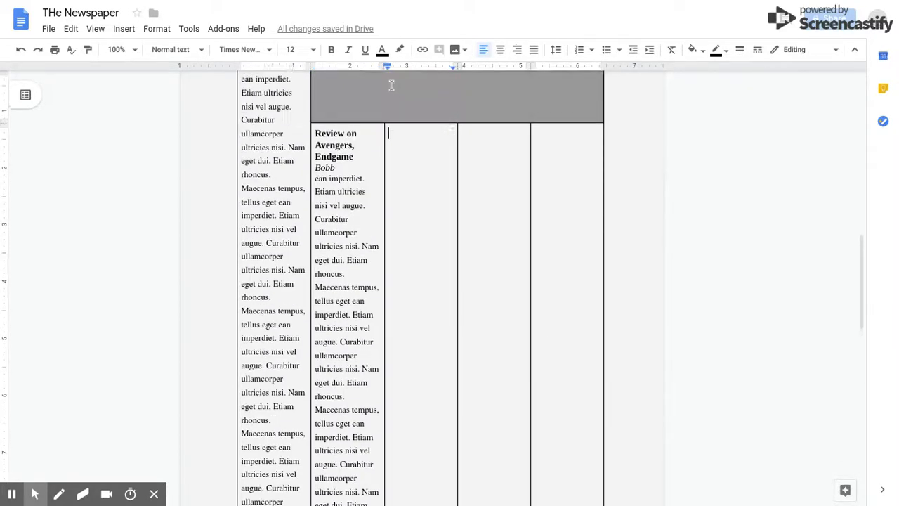
scroll(374, 200, "down", 2)
key("ctrl+v")
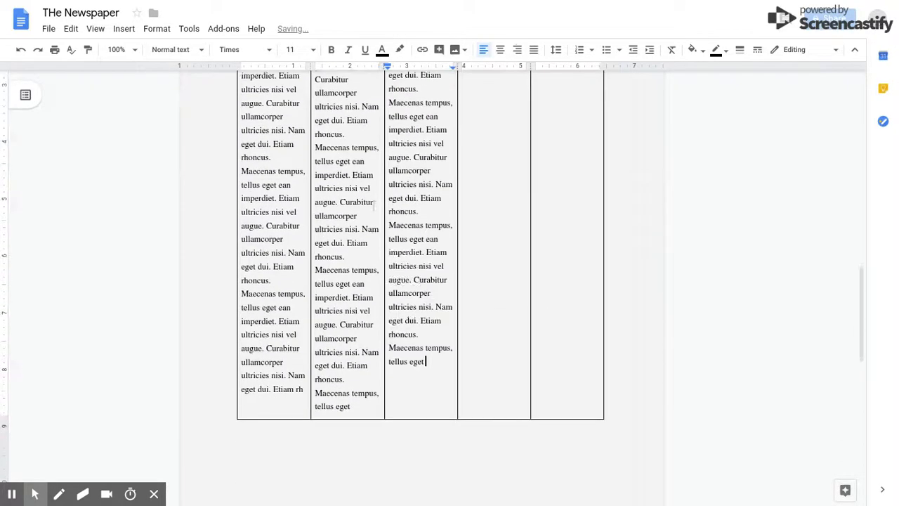
key("ctrl+v")
mouse_move(427, 466)
left_mouse_down()
mouse_move(390, 396)
mouse_move(421, 425)
mouse_move(430, 464)
left_mouse_up()
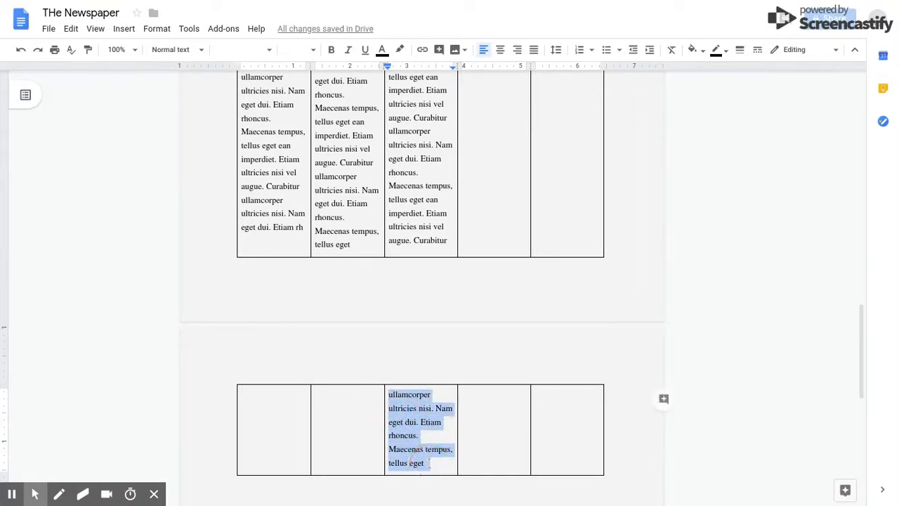
key("BackSpace")
Step: Fill the fourth column's article cell with five copies of the cut passage beginning "ullamcorper ultricies nisi"
left_click(469, 296)
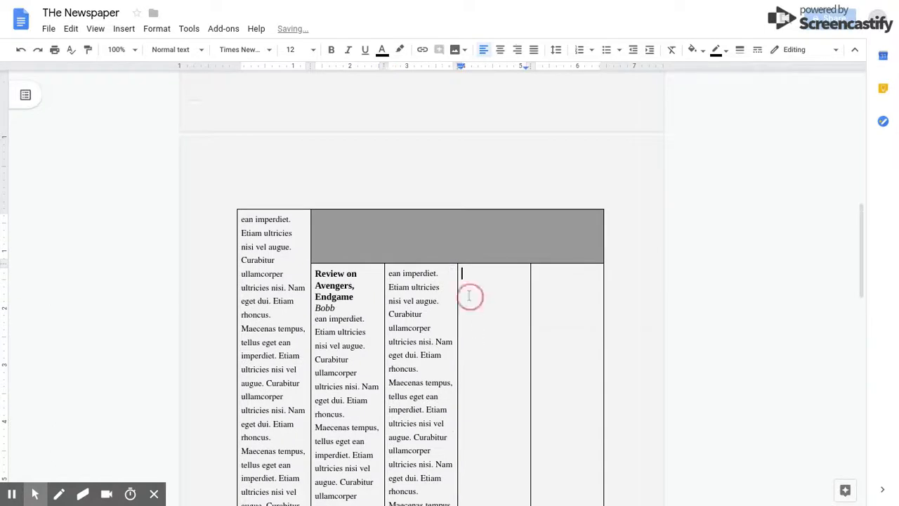
type("ullamcorper ultricies nisi. Nam eget dui. Etiam rhoncus. Maecenas tempus, tellus eget")
type("ullamcorper ultricies nisi. Nam eget dui. Etiam rhoncus. Maecenas tempus, tellus eget")
scroll(469, 296, "down", 5)
type("ullamcorper ultricies nisi. Nam eget dui. Etiam rhoncus. Maecenas tempus, tellus eget")
type("ullamcorper ultricies nisi. Nam eget dui. Etiam rhoncus. Maecenas tempus, tellus eget")
type("ullamcorper ultricies nisi. Nam eget dui. Etiam rhoncus. Maecenas tempus, tellus eget")
type("ullamcorper ultricies nisi. Nam eget dui. Etiam rhoncus. Maecenas tempus, tellus eget")
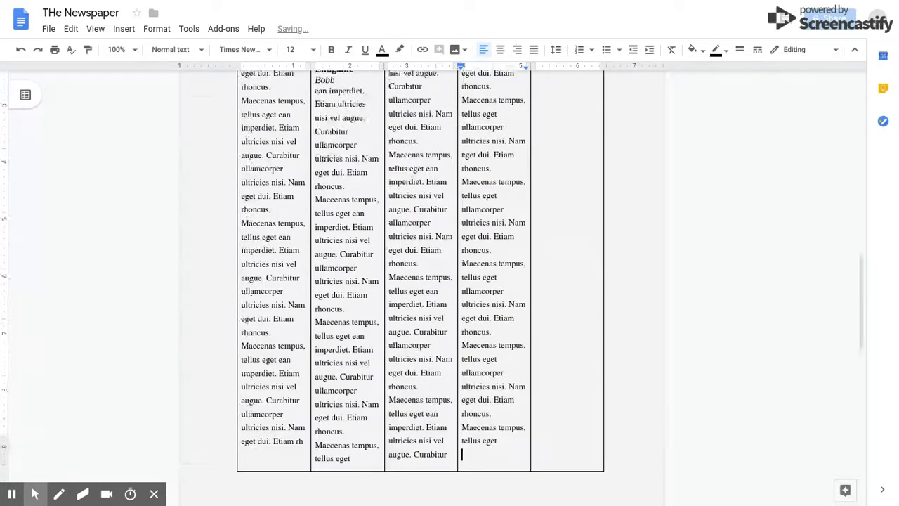
Step: Fill the fifth column's article cell with four copies of the passage beginning "ullamcorper ultricies nisi"
left_click(542, 247)
key("ctrl+v")
key("ctrl+v")
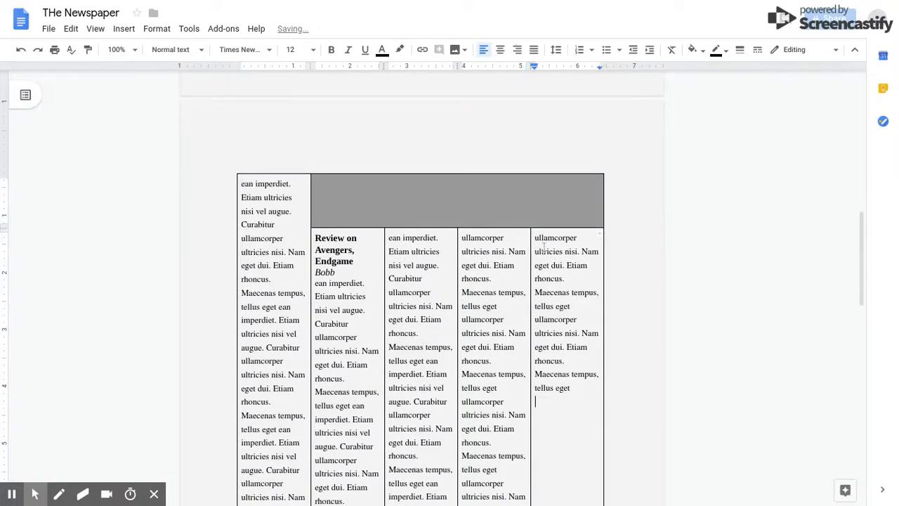
scroll(543, 248, "down", 3)
type("ullamcorper ultricies nisi. Nam eget dui. Etiam rhoncus. Maecenas tempus, tellus eget")
type("ullamcorper ultricies nisi. Nam eget dui. Etiam rhoncus. Maecenas tempus, tellus eget")
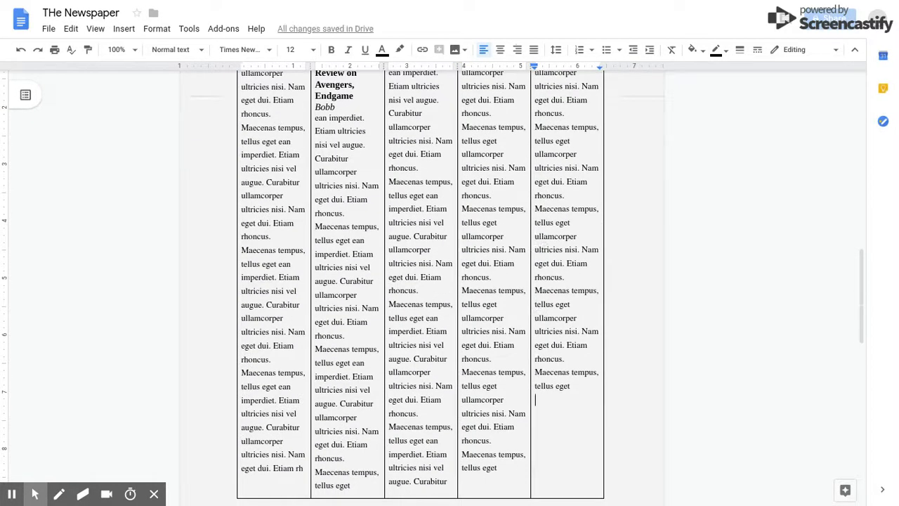
scroll(545, 246, "up", 6)
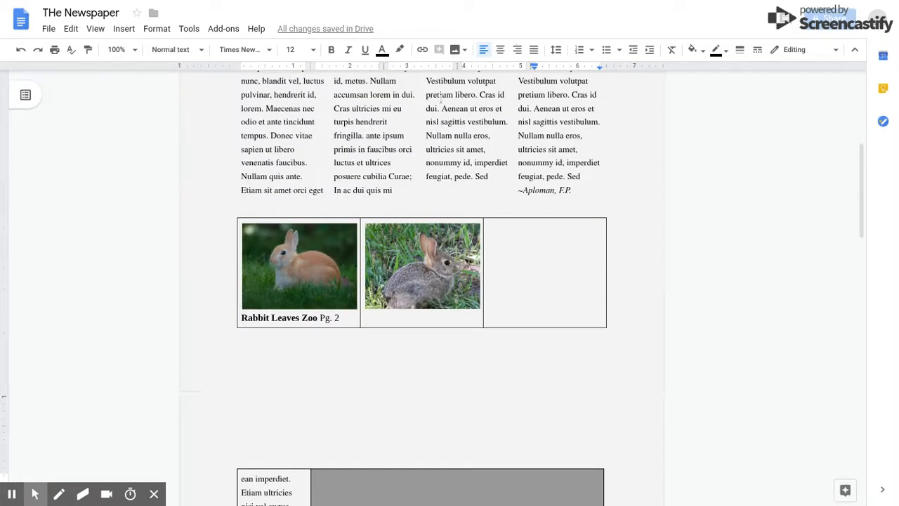
scroll(373, 172, "down", 5)
scroll(373, 158, "down", 3)
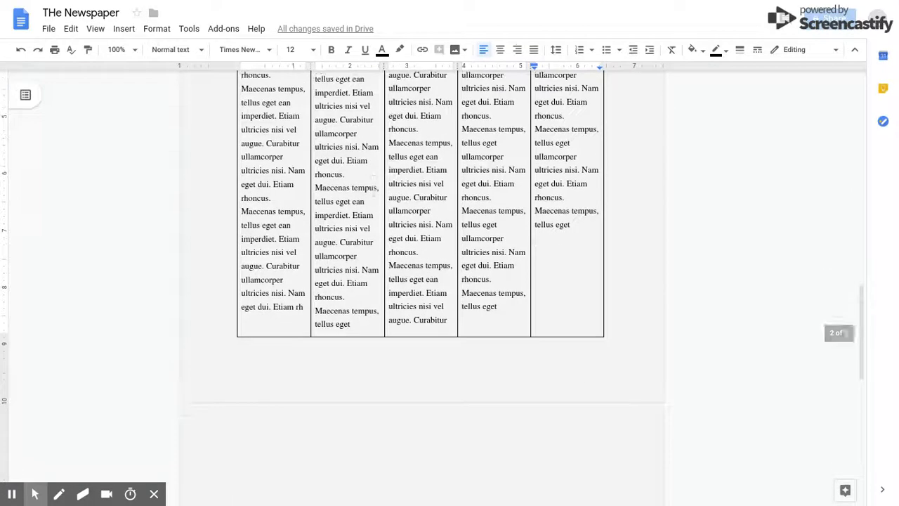
left_click(589, 241)
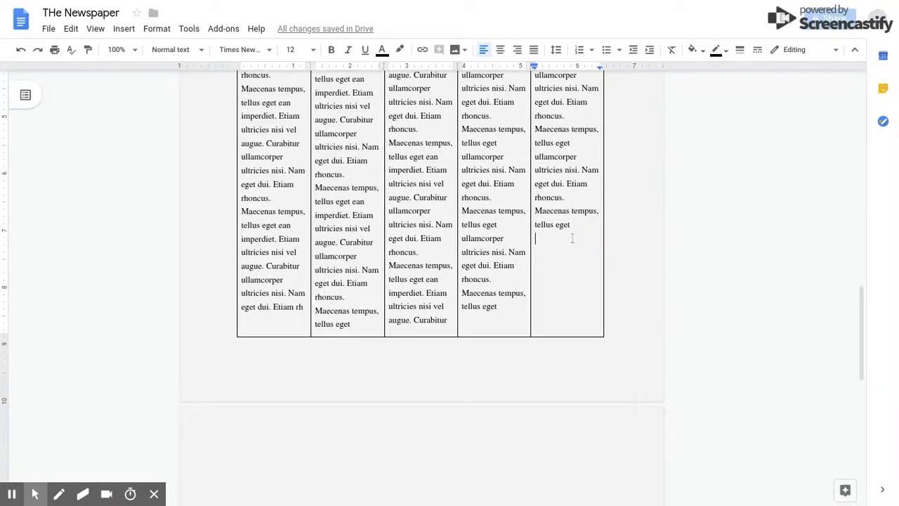
type("ullamcorper ultricies nisi. Nam eget dui. Etiam rhoncus. Maecenas tempus, tellus eget")
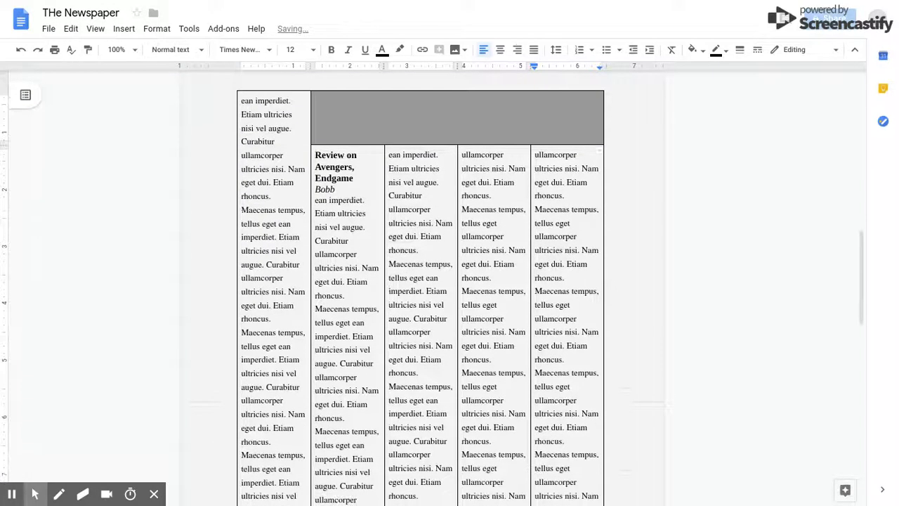
scroll(570, 281, "down", 2)
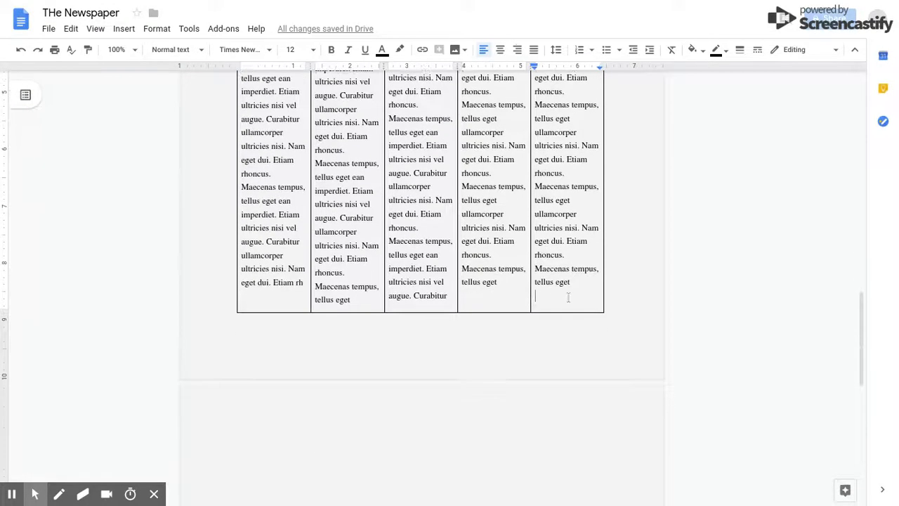
key("ctrl+z")
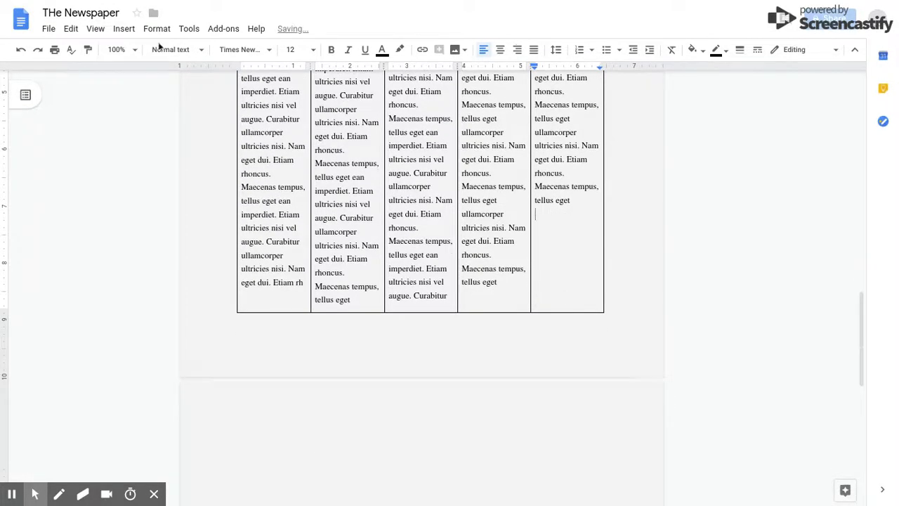
Step: Search the web for "avengers" images and insert the Avengers movie poster beneath the fifth column's text
left_click(124, 29)
mouse_move(184, 57)
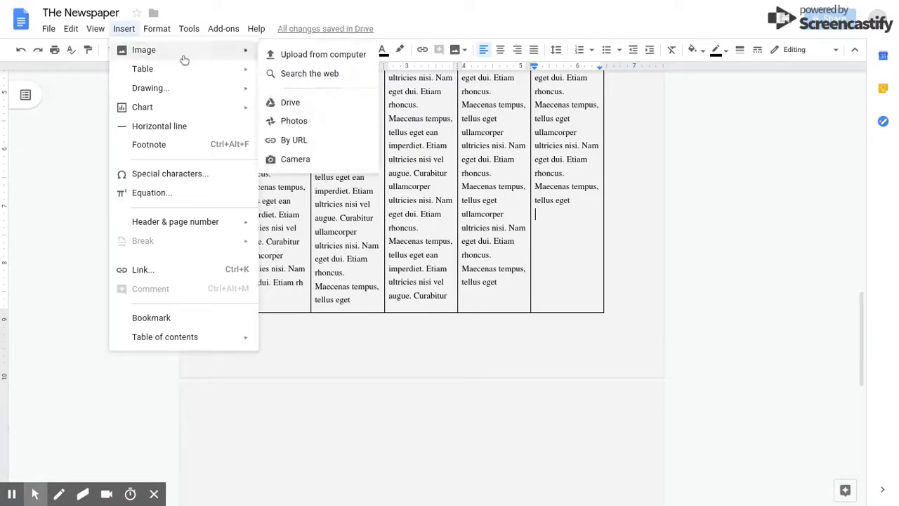
left_click(309, 73)
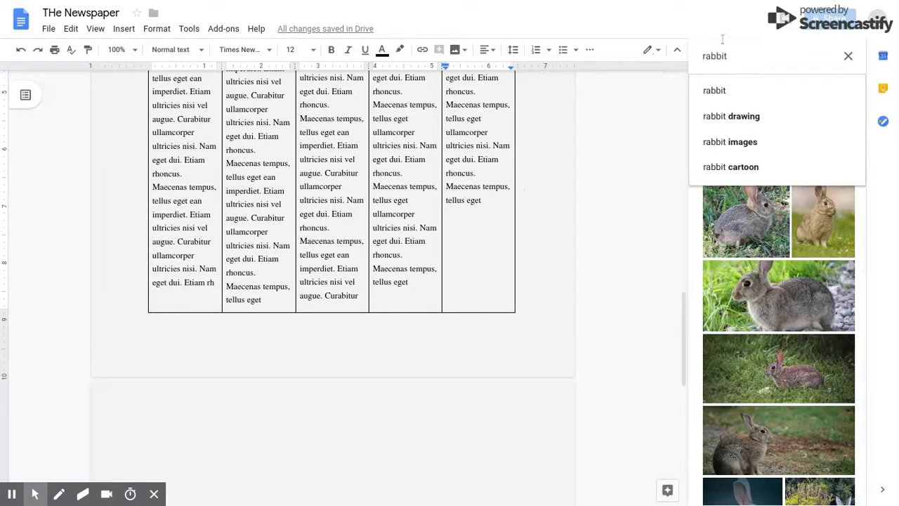
double_click(747, 58)
type("avengers")
key("Return")
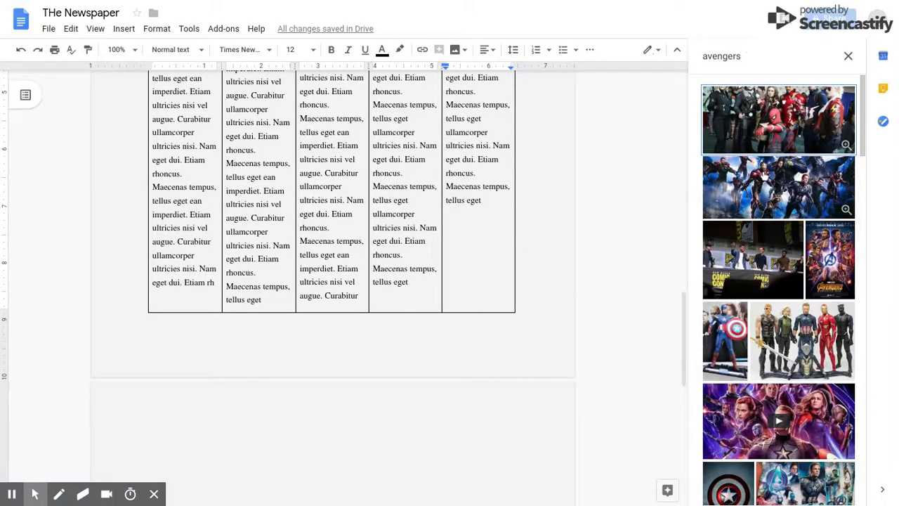
left_click(830, 278)
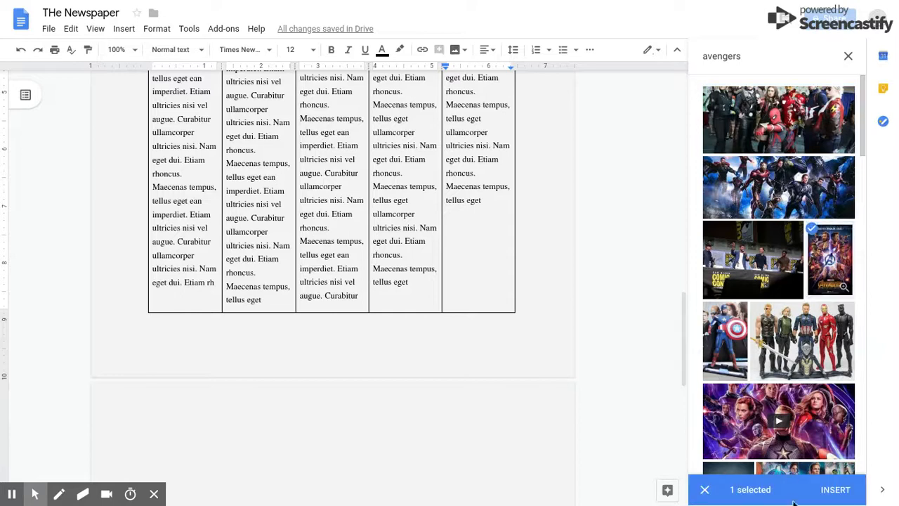
left_click(833, 489)
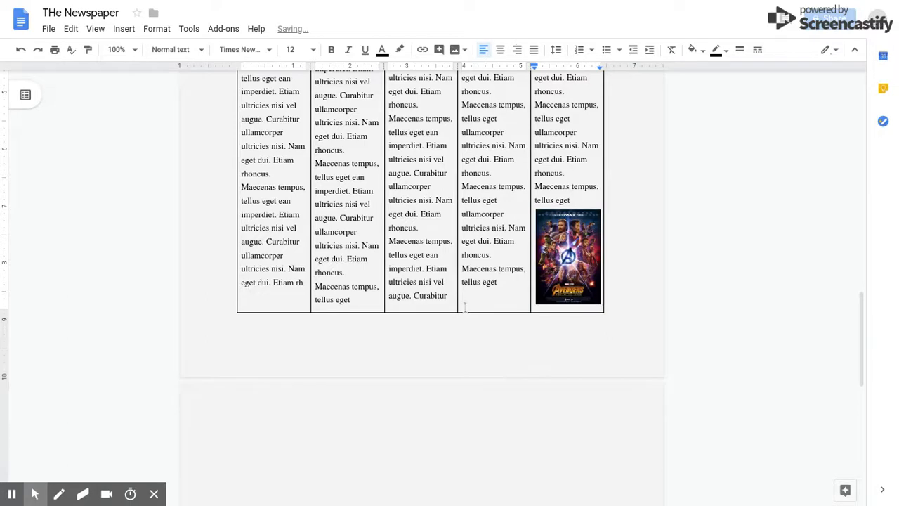
Step: Try to merge the four article cells beneath the second page's grey header, and undo the merge
scroll(432, 222, "up", 5)
left_click_drag(341, 237, 551, 239)
scroll(492, 245, "down", 3)
right_click(385, 201)
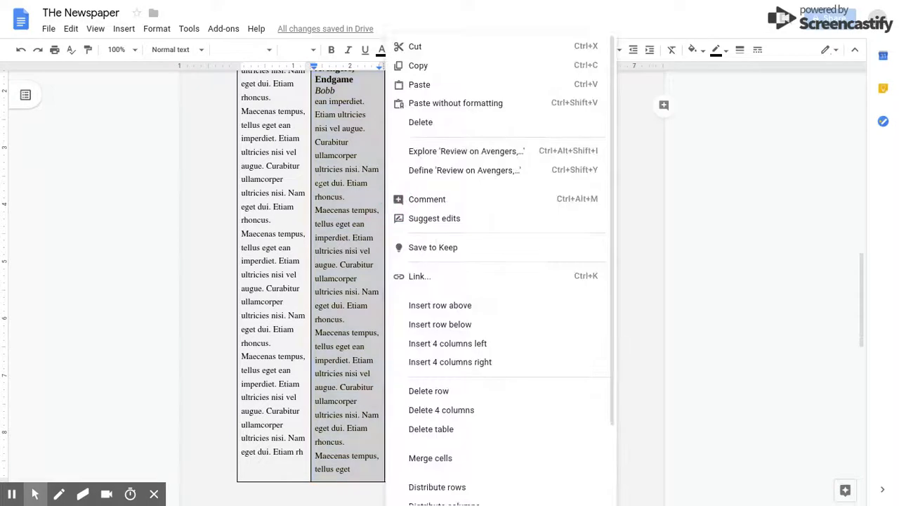
left_click(317, 181)
left_click_drag(321, 111, 544, 147)
right_click(545, 149)
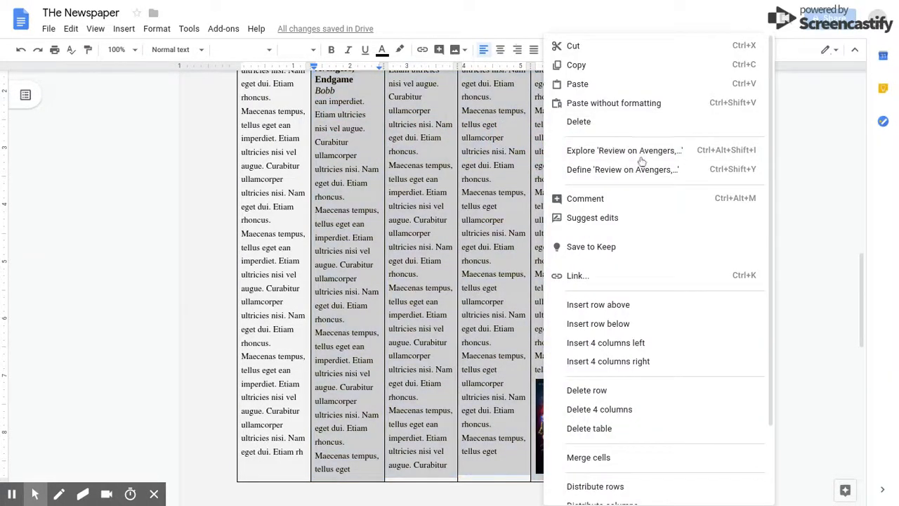
left_click(621, 458)
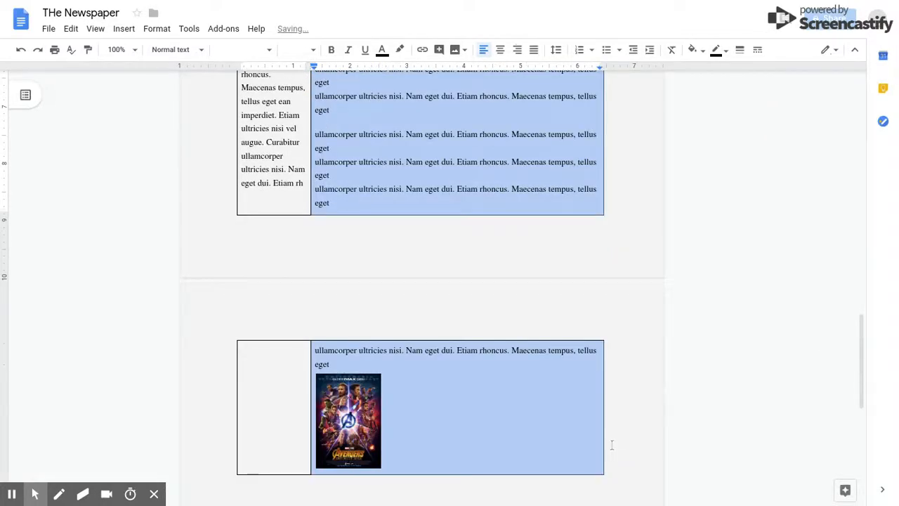
key("ctrl+z")
Step: Set the second-page table's border width to 0 pt
scroll(446, 203, "up", 3)
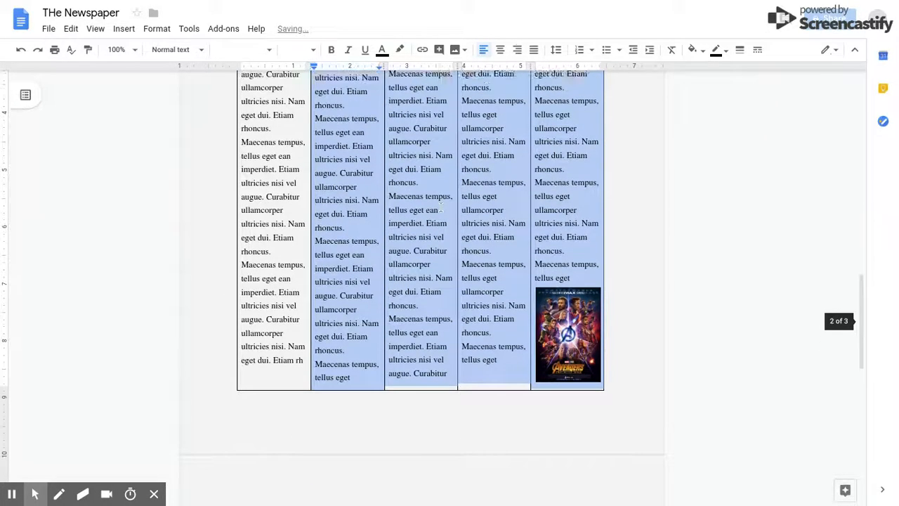
right_click(443, 204)
scroll(575, 375, "down", 3)
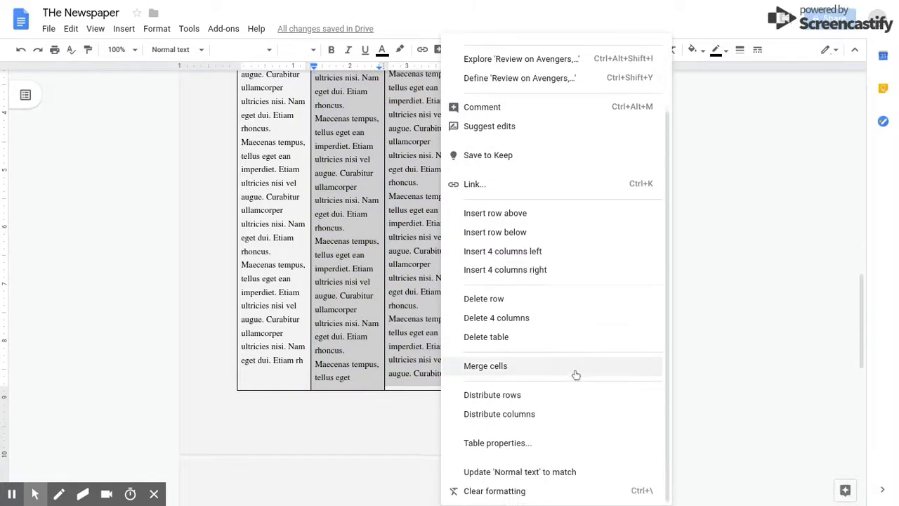
left_click(485, 443)
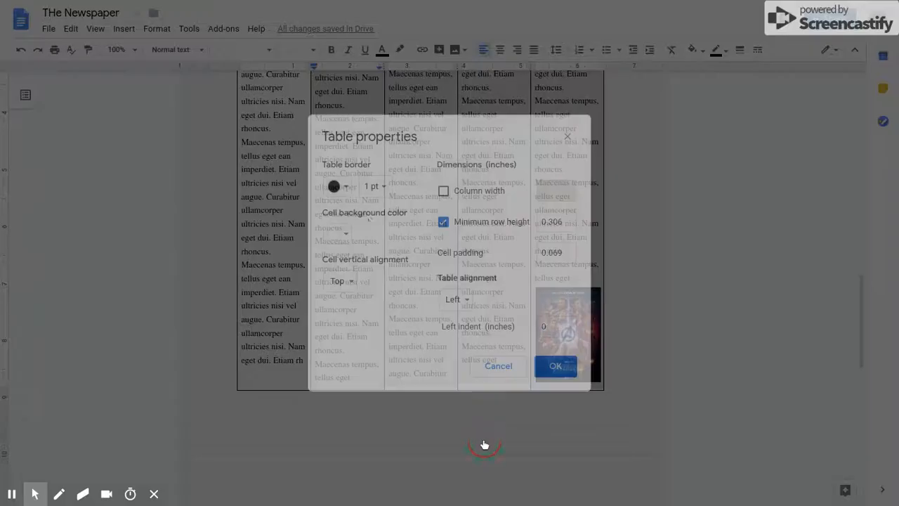
left_click(373, 186)
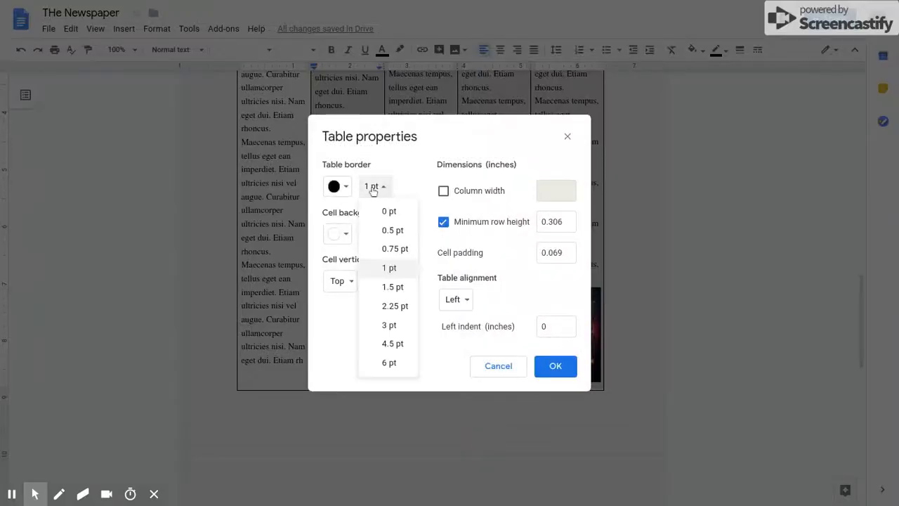
left_click(387, 208)
left_click(555, 366)
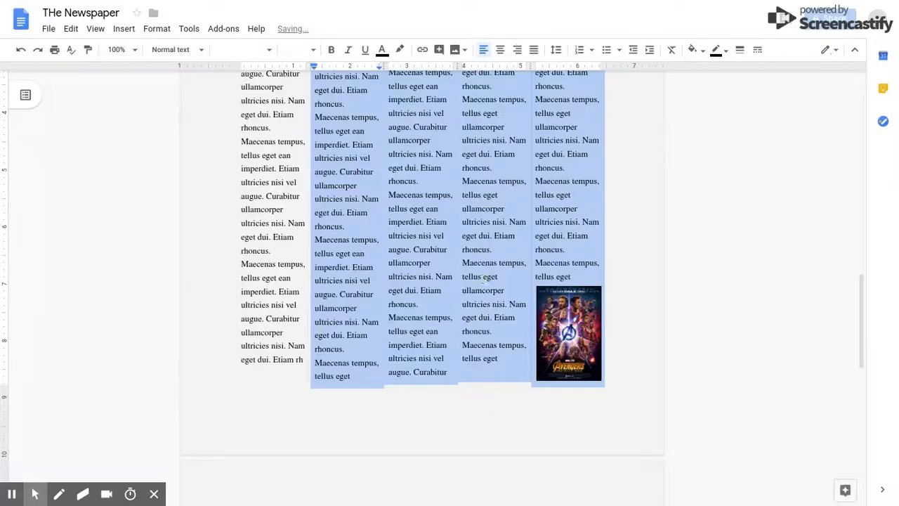
left_click(482, 277)
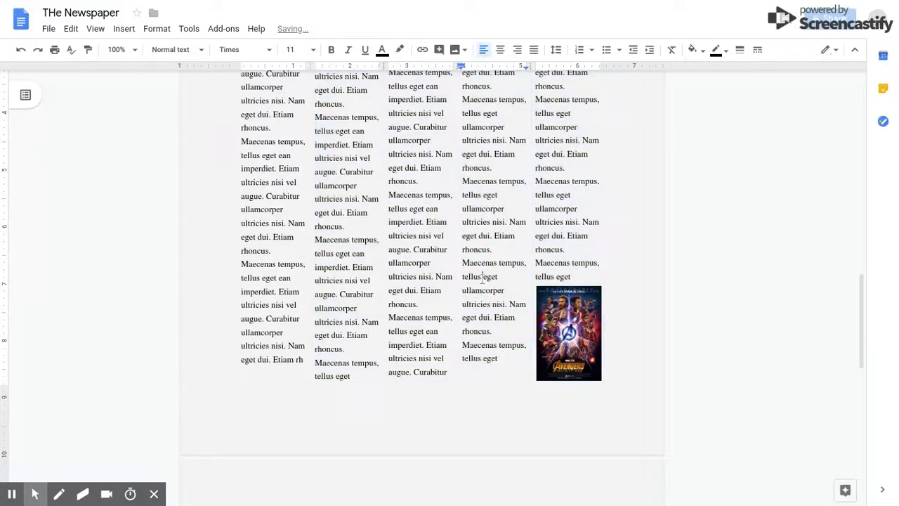
Step: Replace the first column's opening words "ean imperdiet. Etiam ultricies" with a bold first-name title and an italic author byline on the next line
scroll(481, 277, "up", 5)
left_click(282, 202)
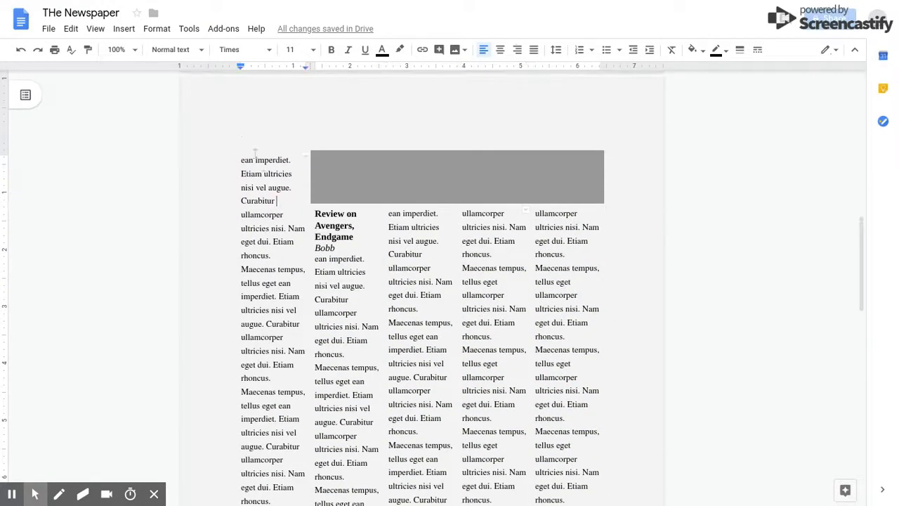
left_click_drag(241, 158, 293, 175)
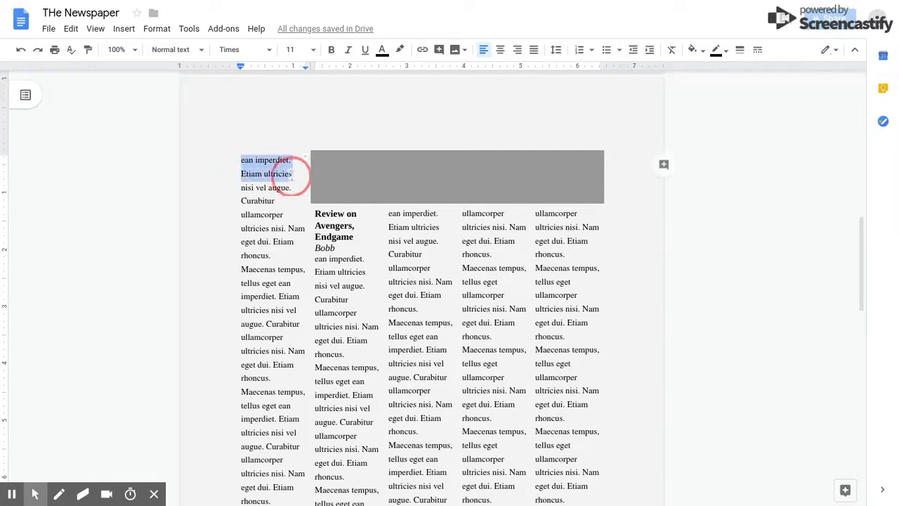
key("ctrl+b")
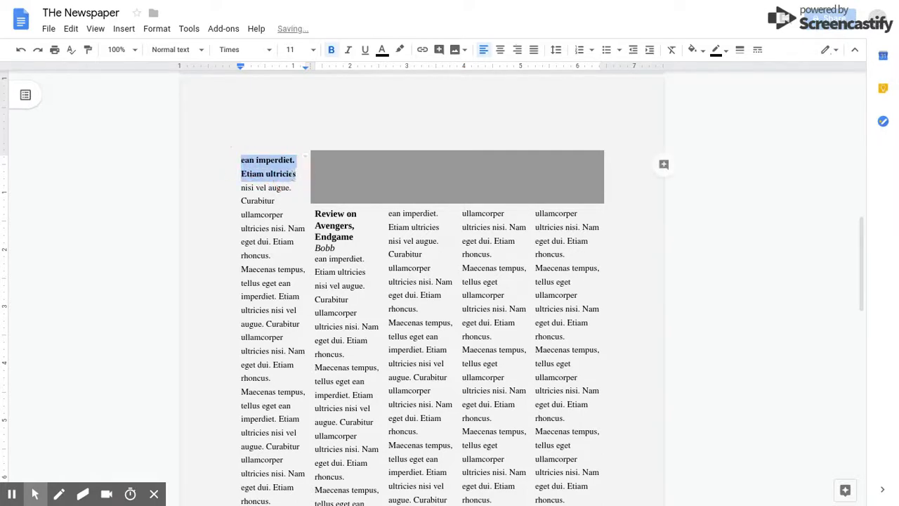
type("Bob")
key("Return")
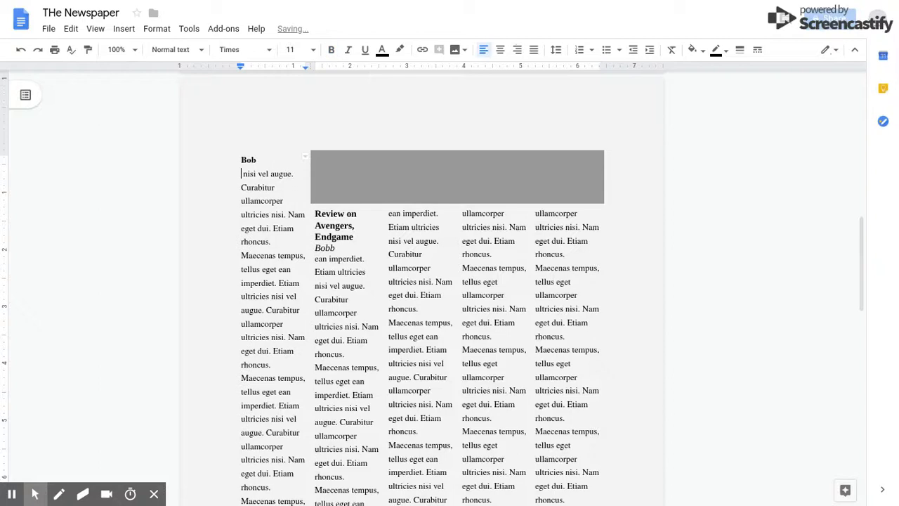
key("ctrl+i")
type("Bobb")
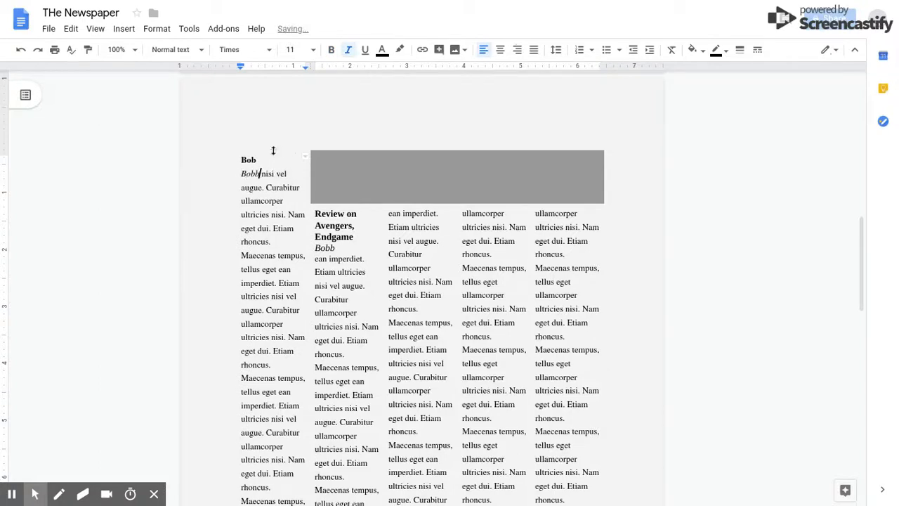
Step: Give the first column's cell a black outer border 1 pt wide
left_click(241, 160)
mouse_move(304, 158)
left_click(300, 111)
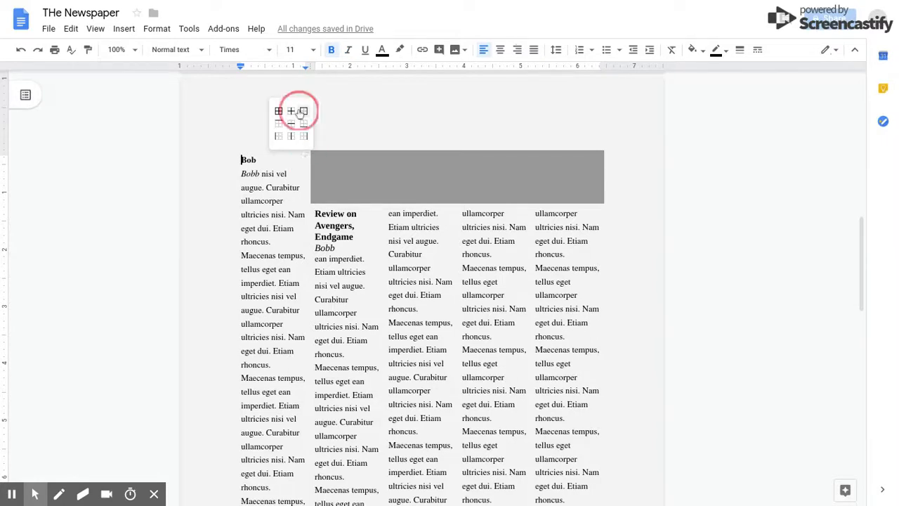
left_click(175, 50)
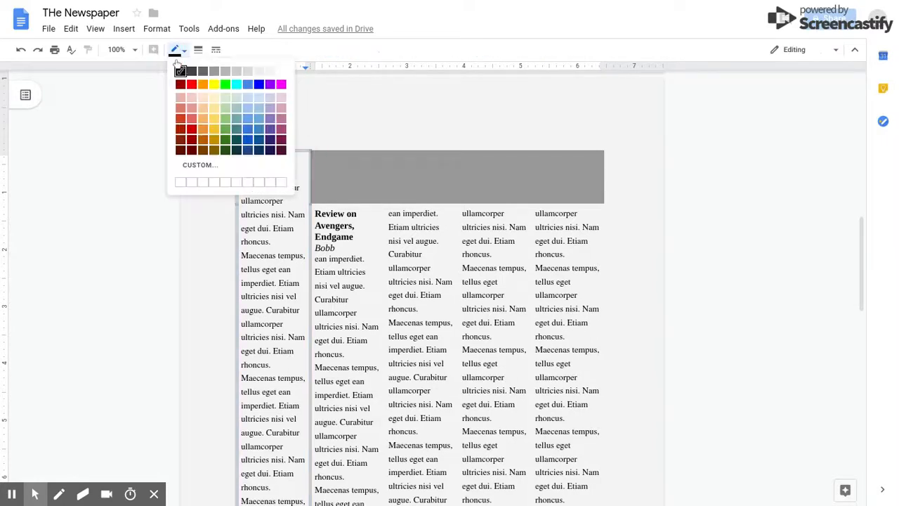
left_click(180, 71)
left_click(198, 49)
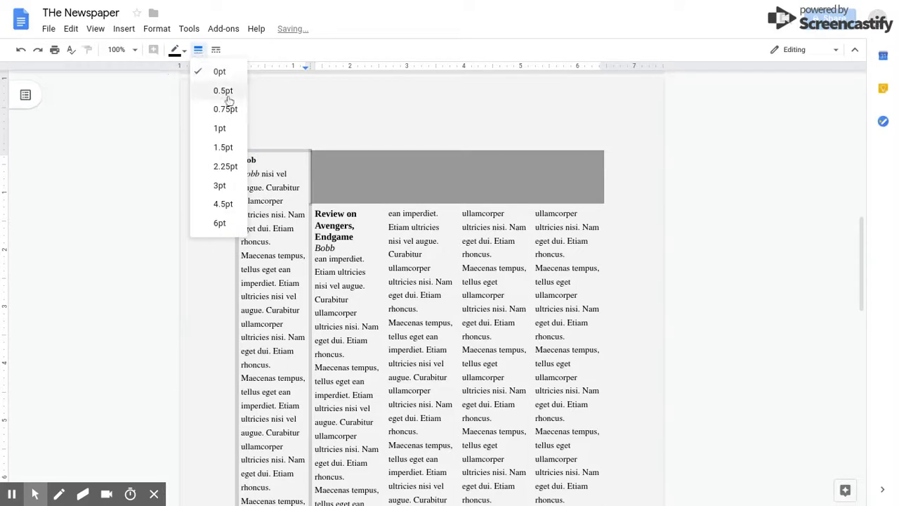
left_click(220, 129)
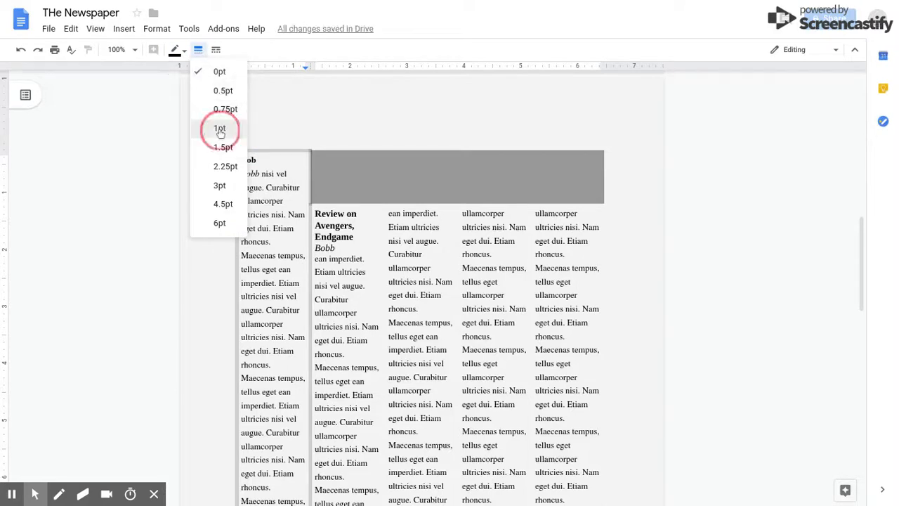
left_click(350, 268)
scroll(350, 267, "down", 3)
scroll(349, 267, "up", 5)
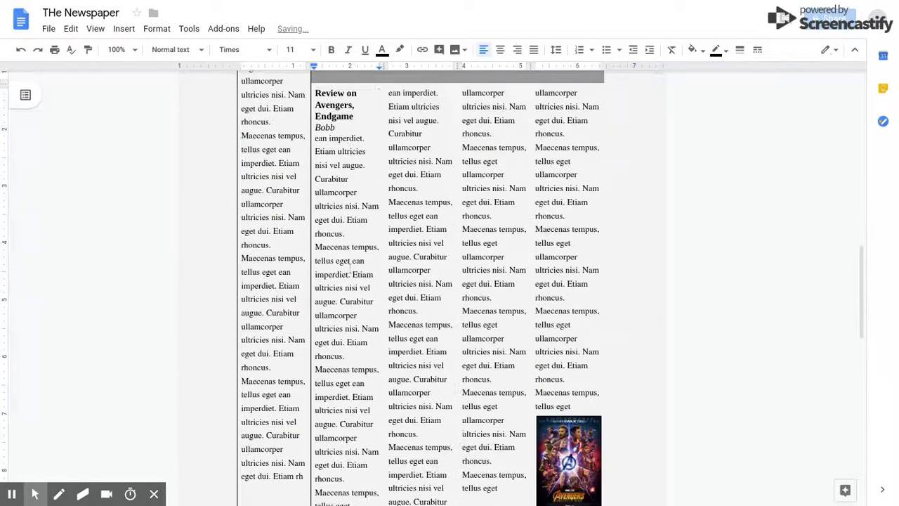
Step: Try centring the empty lines of the grey header cell at font size 18
left_click(347, 286)
key("ctrl+shift+e")
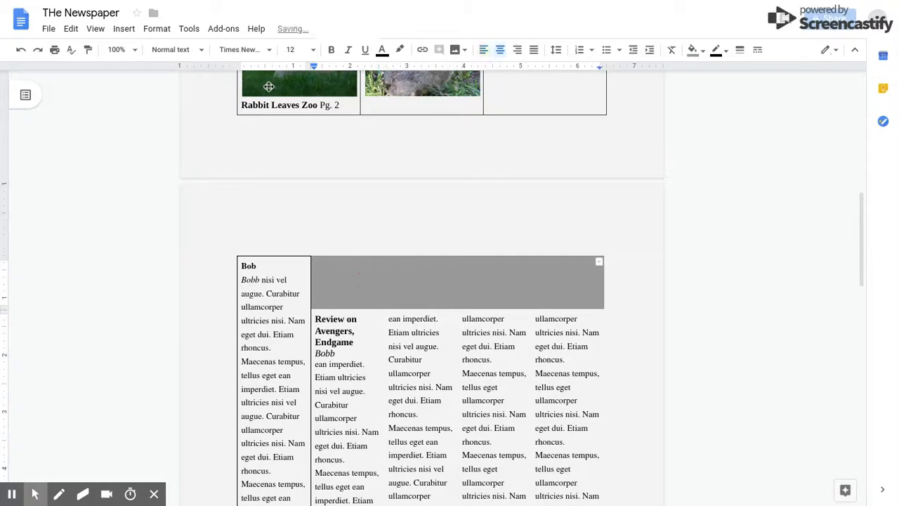
left_click(286, 49)
left_click(295, 184)
left_click(461, 275)
key("ctrl+shift+e")
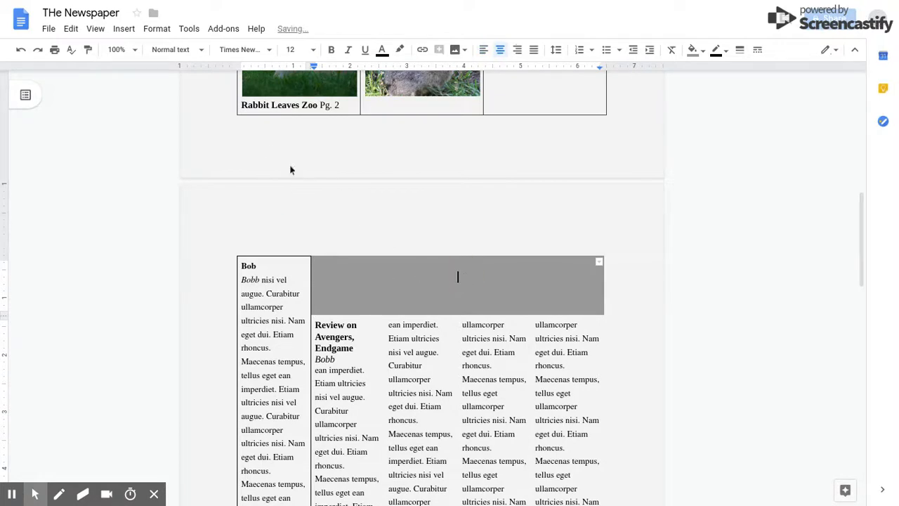
left_click(292, 50)
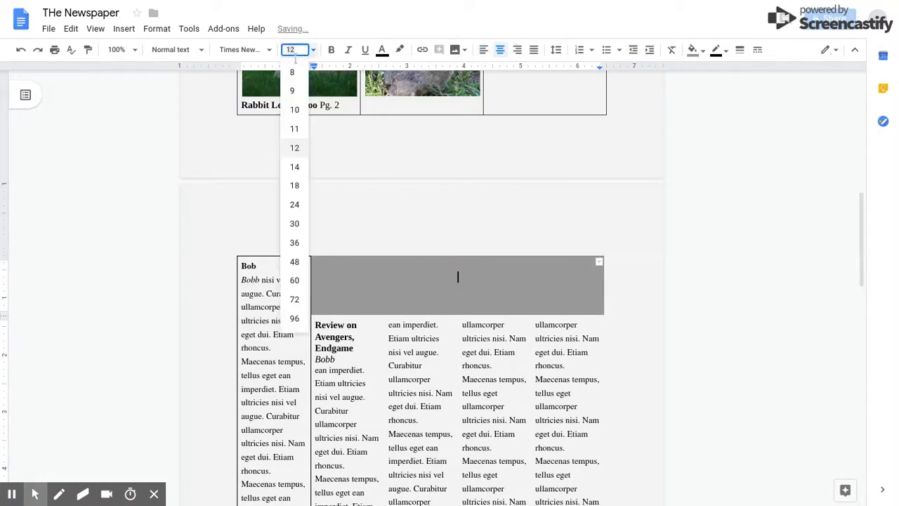
left_click(294, 186)
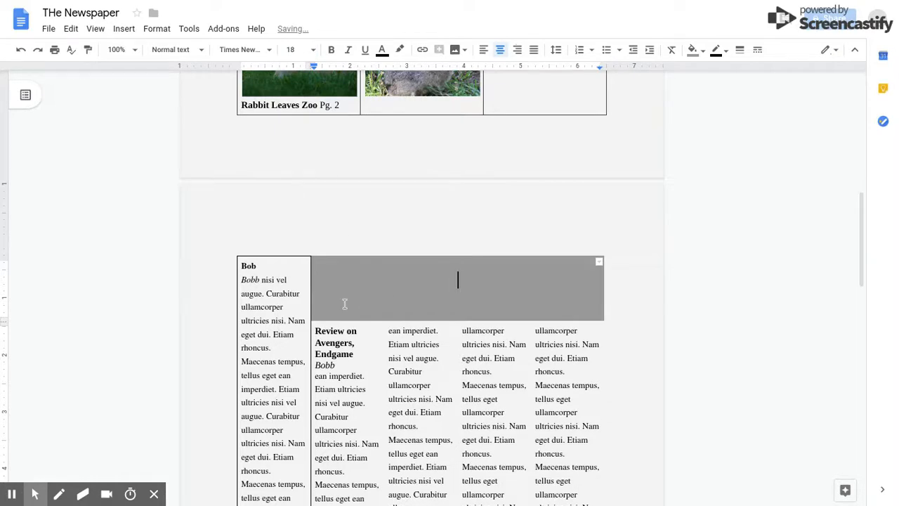
Step: Remove the surplus blank line from the grey header cell, centre the remaining line and set its font size to 18
key("ctrl+shift+l")
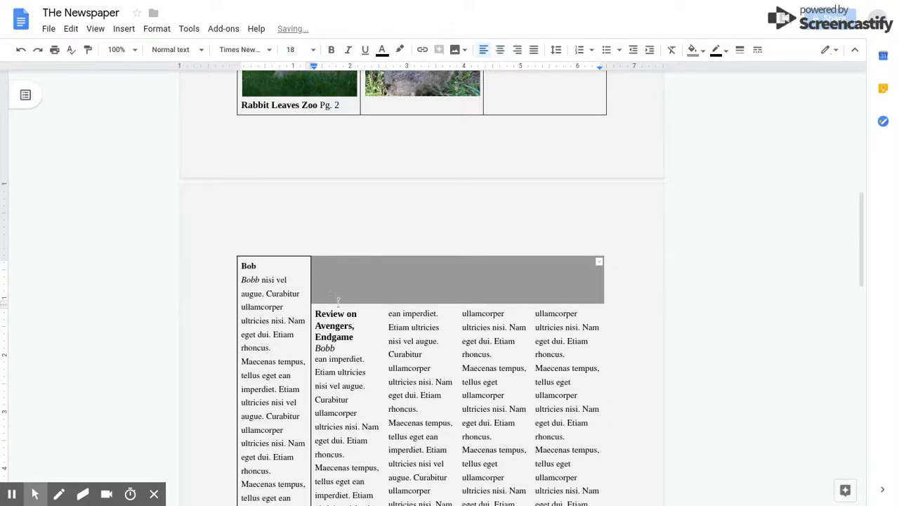
key("BackSpace")
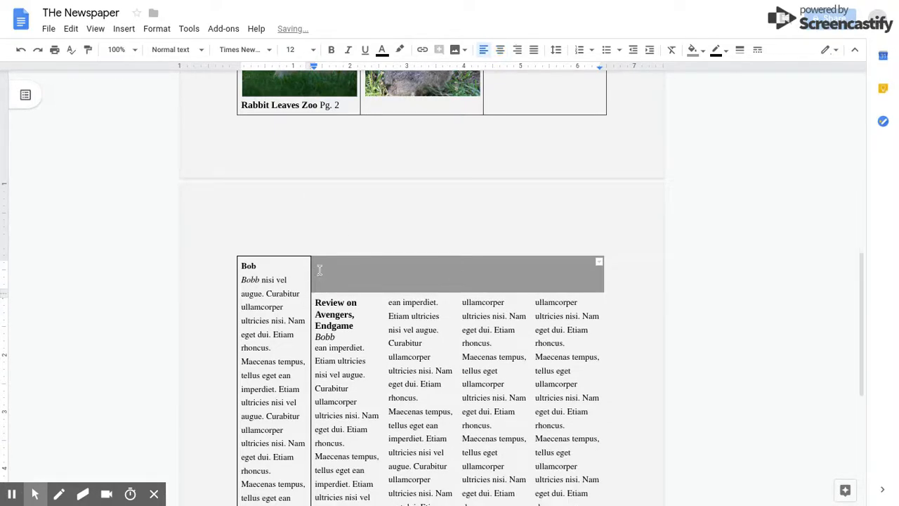
key("ctrl+shift+e")
left_click(295, 49)
left_click(294, 185)
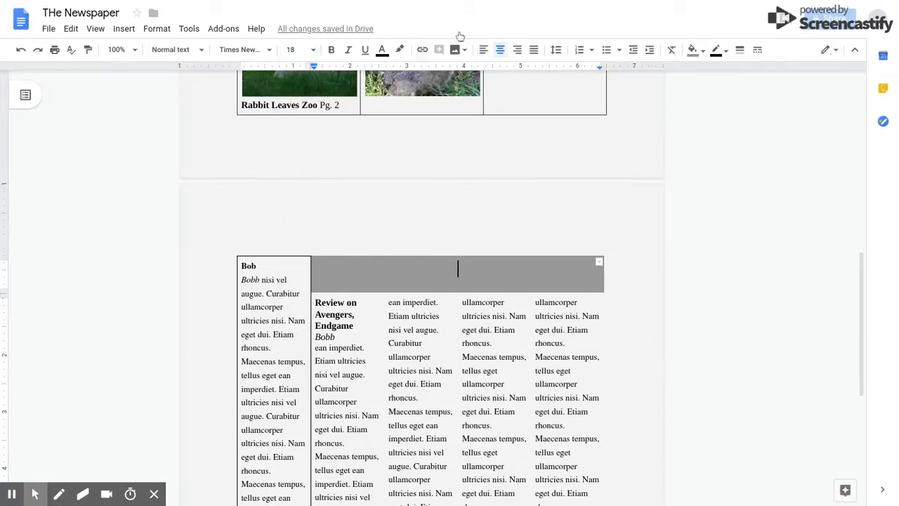
Step: Enter the heading "Reviews" in the grey header cell and set its font size to 24
left_click(381, 53)
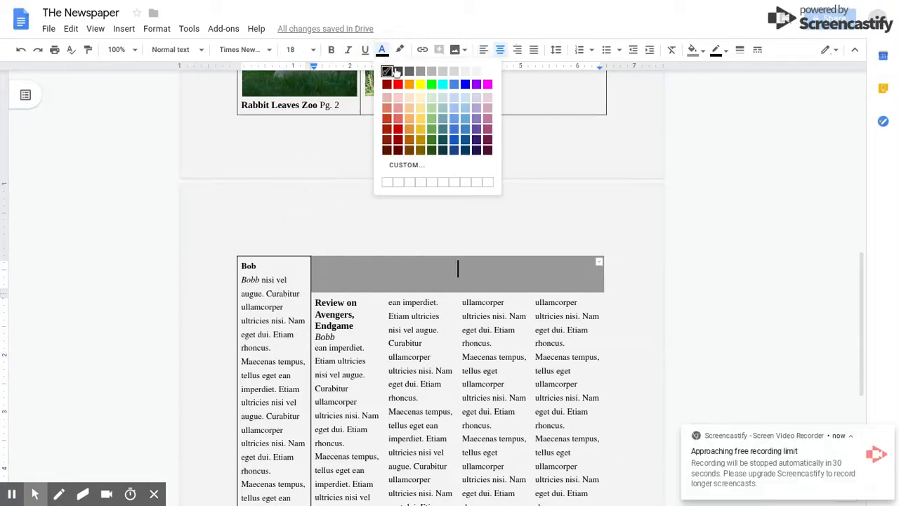
left_click(457, 269)
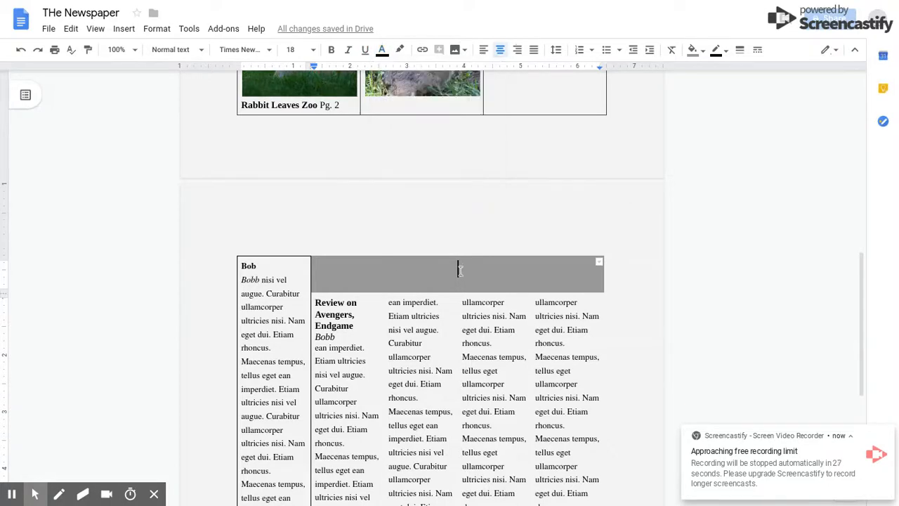
type("Reviews")
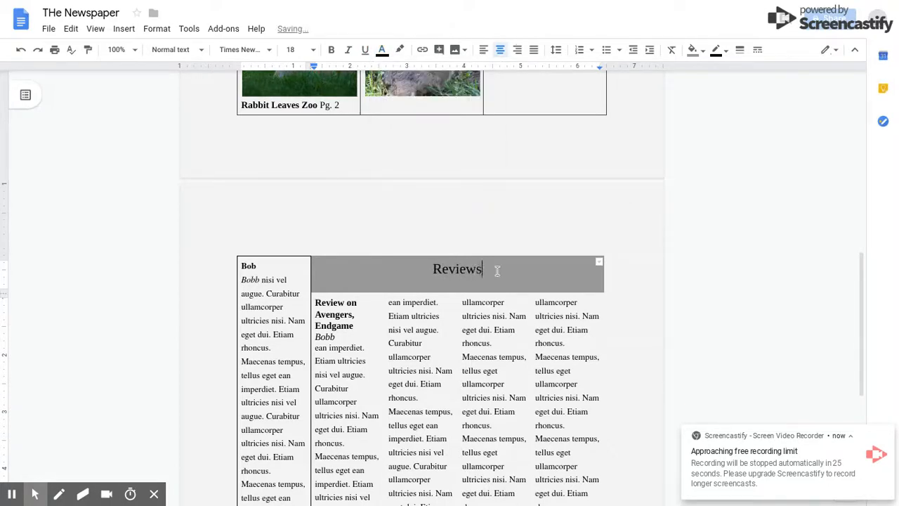
left_click_drag(497, 270, 403, 267)
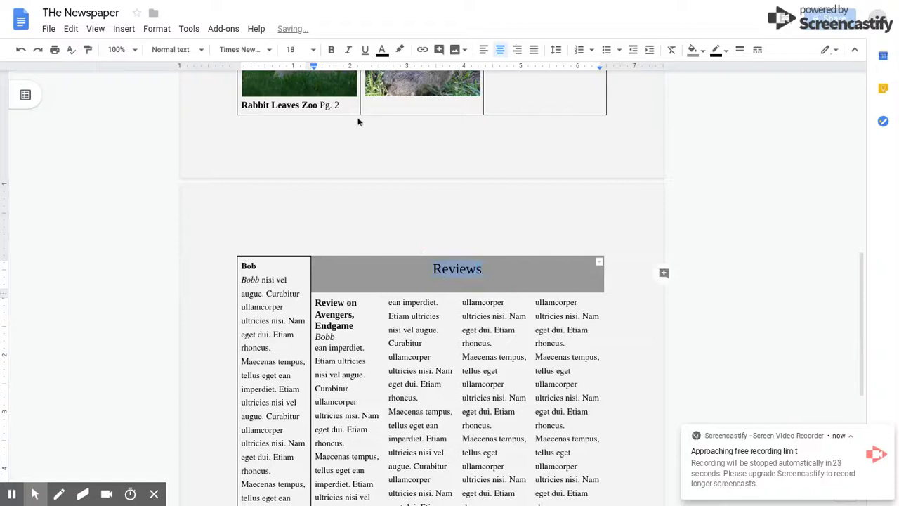
left_click(293, 50)
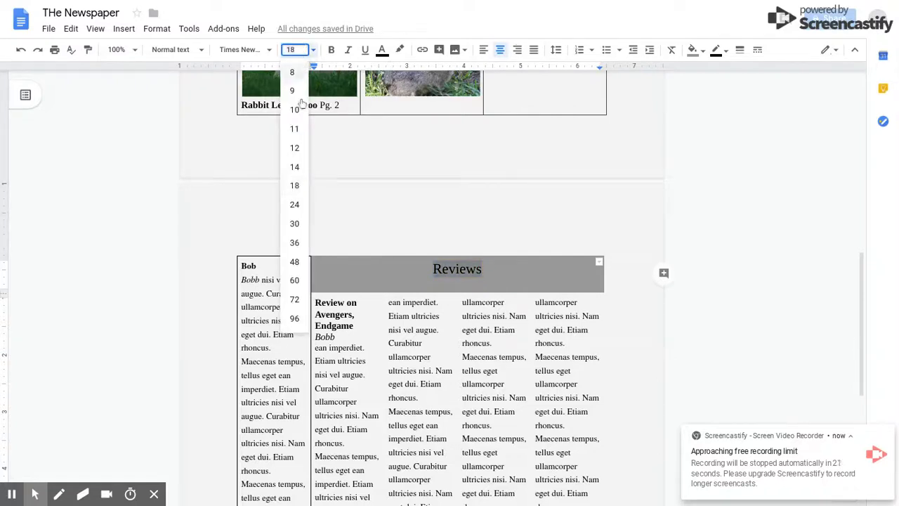
left_click(294, 204)
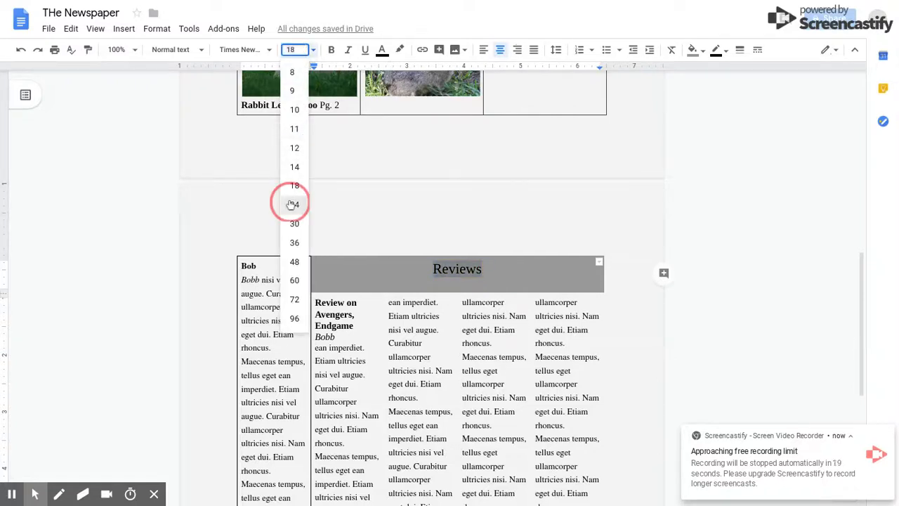
left_click(489, 275)
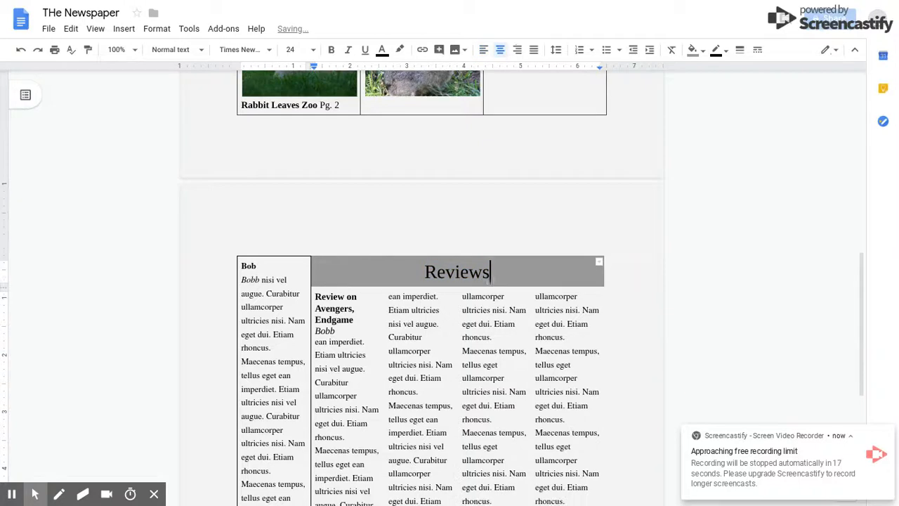